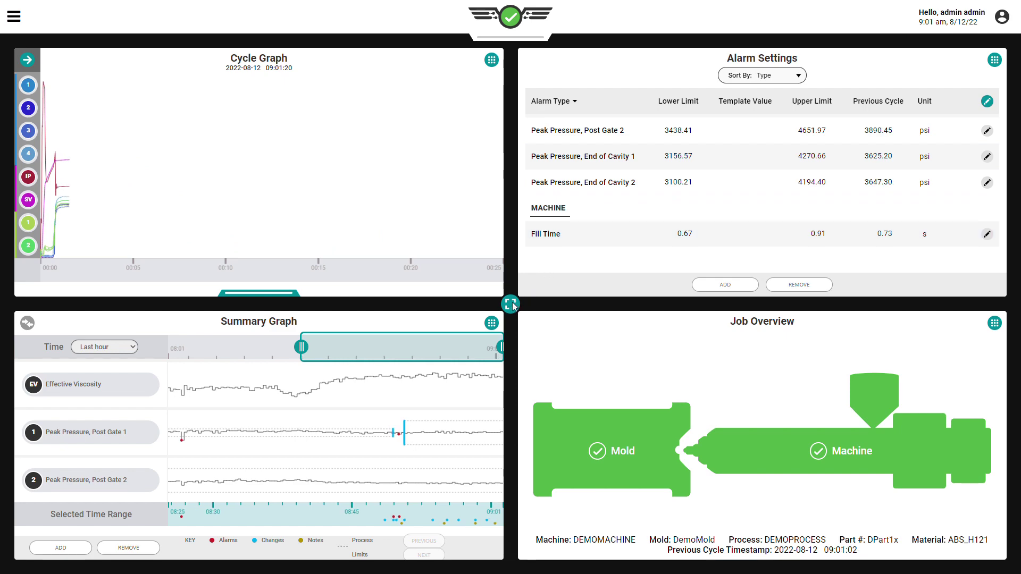
# Resize the dashboard panels and show the Notes card in place of Job Overview
pyautogui.moveTo(512, 306)
pyautogui.mouseDown()
pyautogui.moveTo(675, 371)
pyautogui.moveTo(582, 385)
pyautogui.mouseUp()
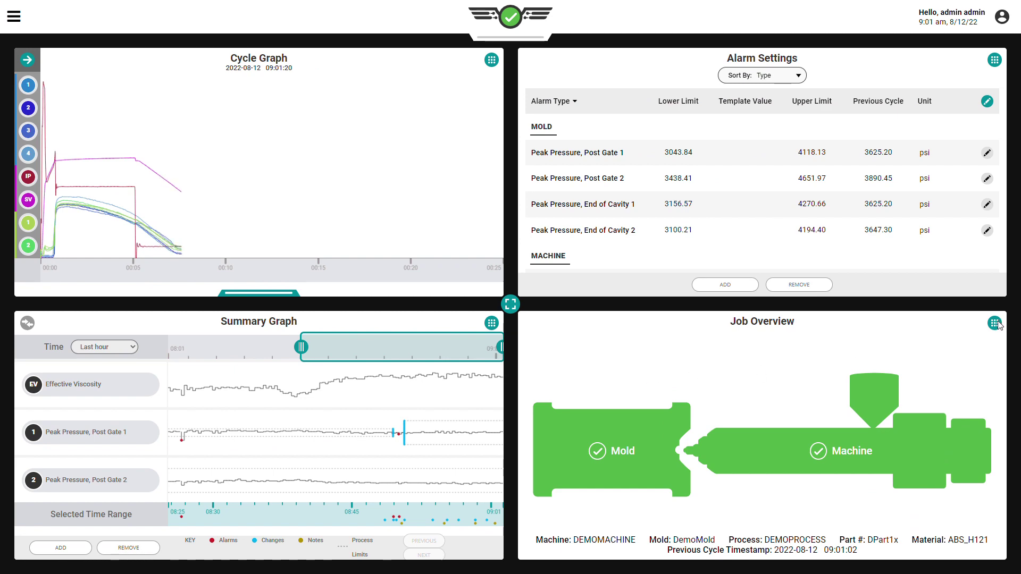
pyautogui.click(994, 324)
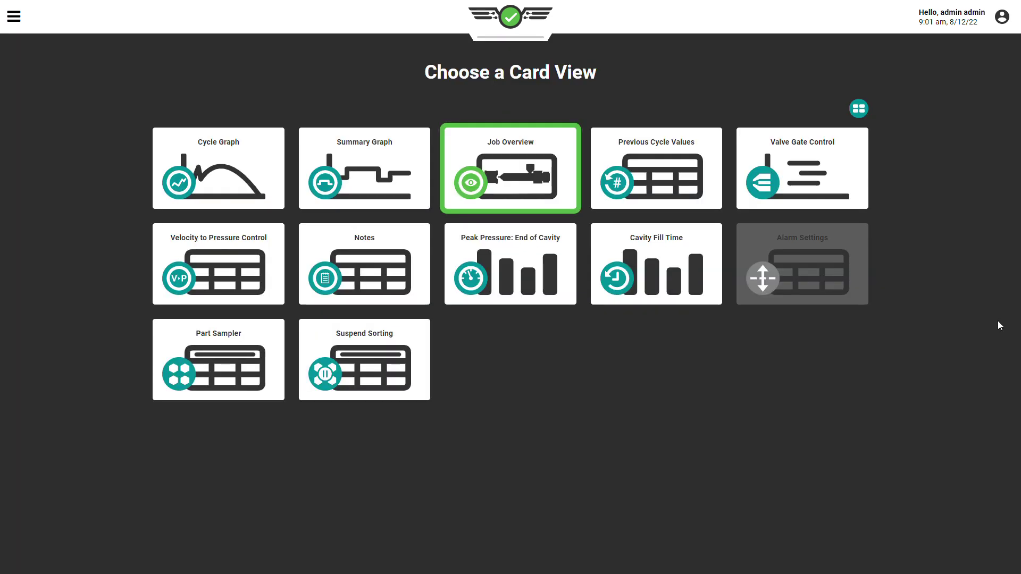
pyautogui.click(355, 266)
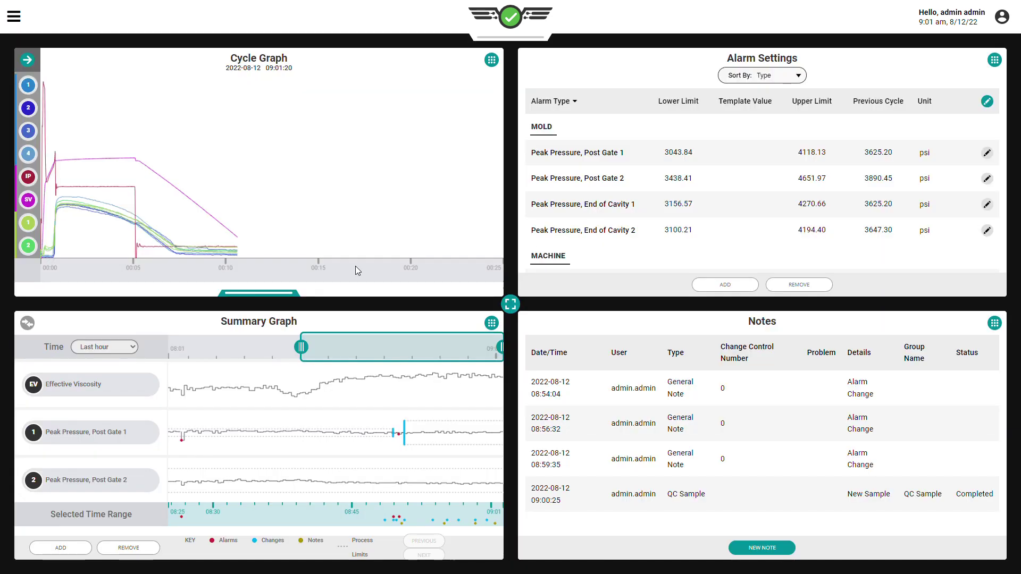
# Overlay TEMPLATE on the full-screen cycle graph, pin a readout near 5 seconds
pyautogui.doubleClick(279, 166)
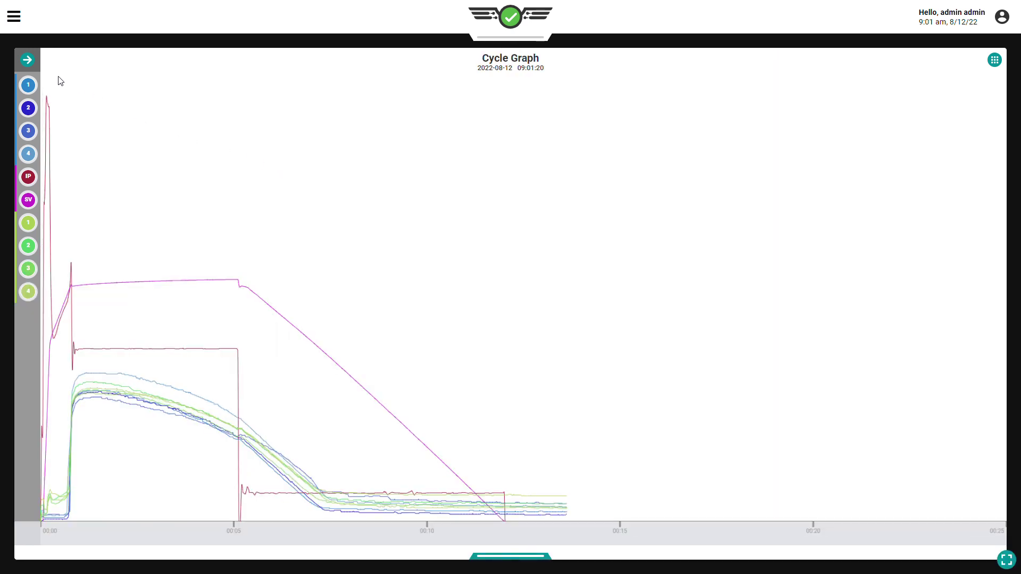
pyautogui.click(29, 61)
pyautogui.click(29, 61)
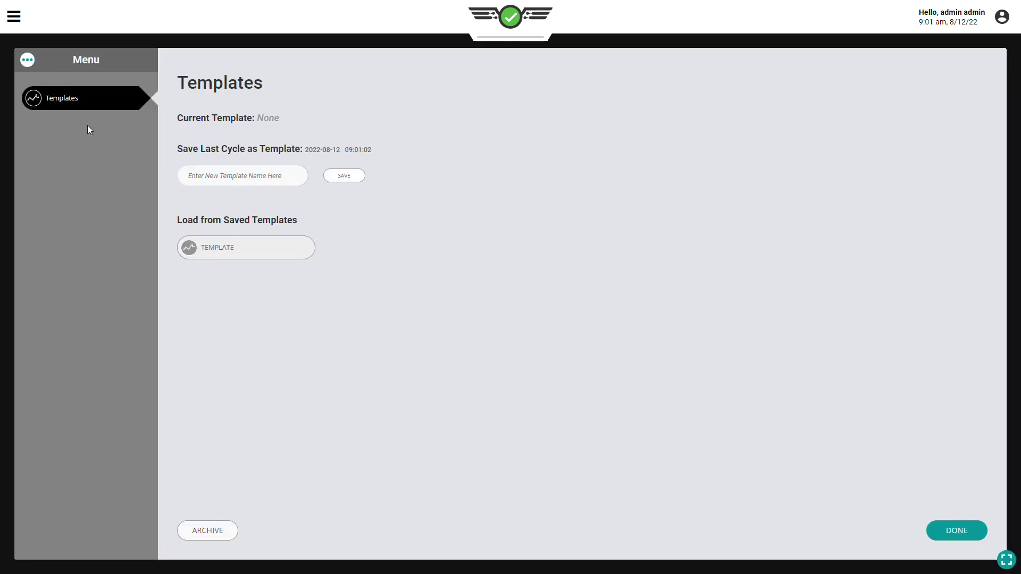
pyautogui.click(251, 253)
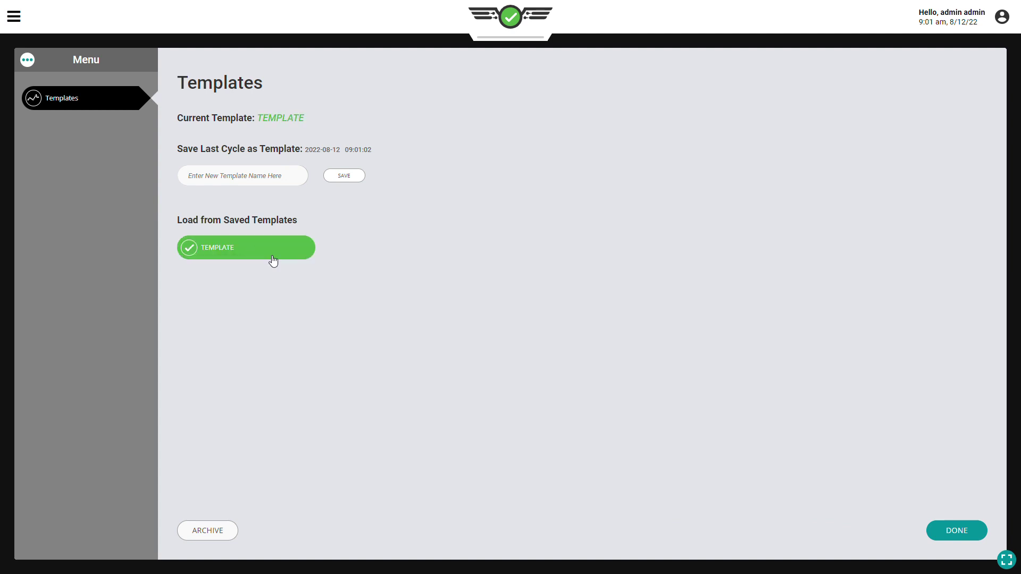
pyautogui.click(957, 530)
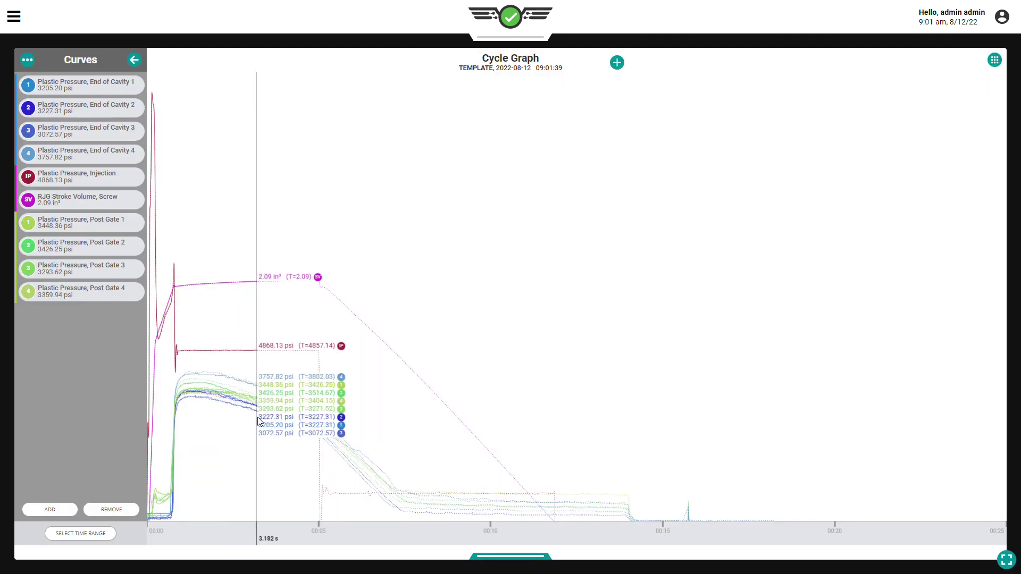
pyautogui.click(324, 421)
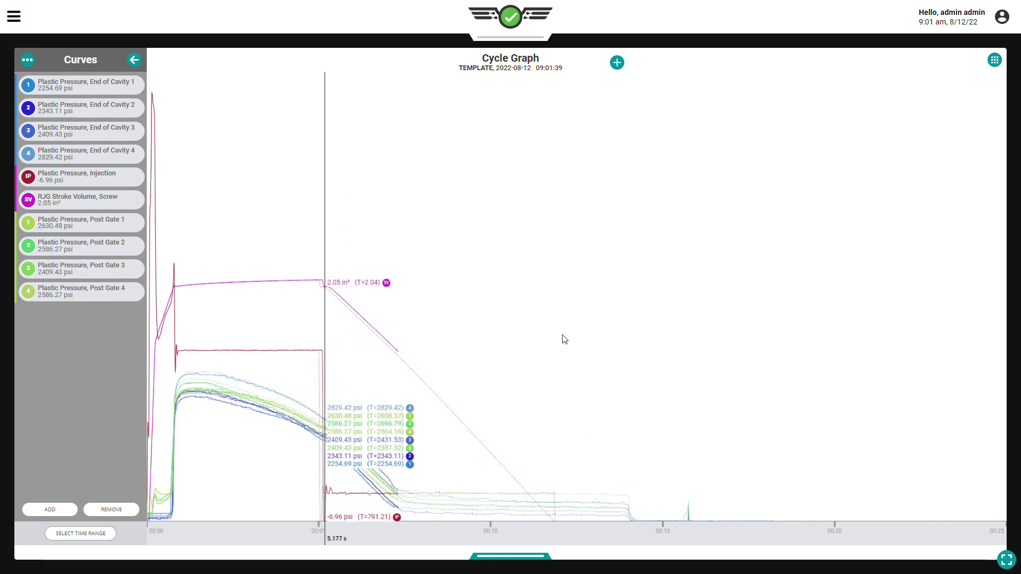
pyautogui.press('Escape')
pyautogui.press('Escape')
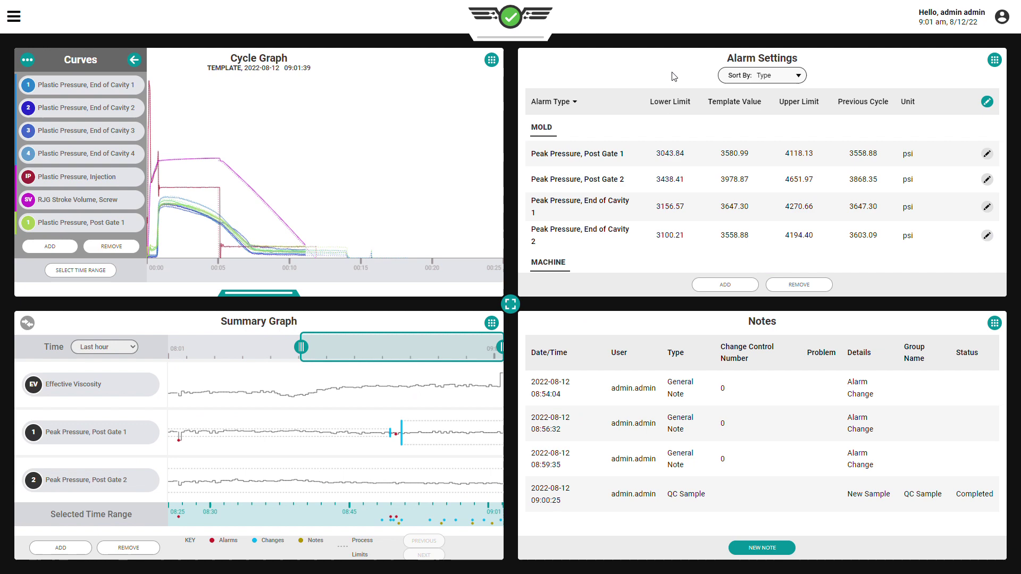
# Add a new Cycle Time alarm in the full-screen Alarm Settings
pyautogui.doubleClick(672, 81)
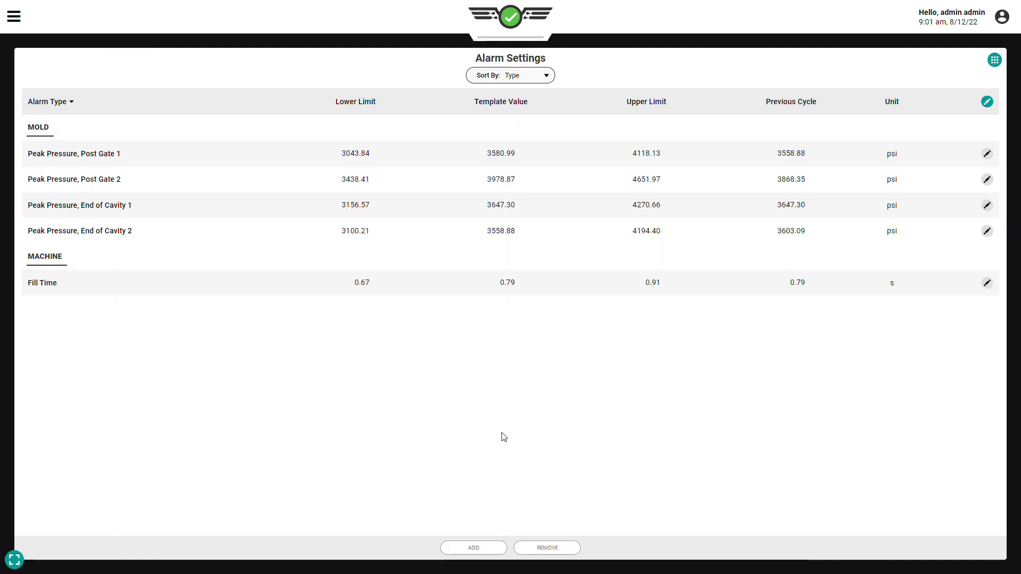
pyautogui.click(477, 549)
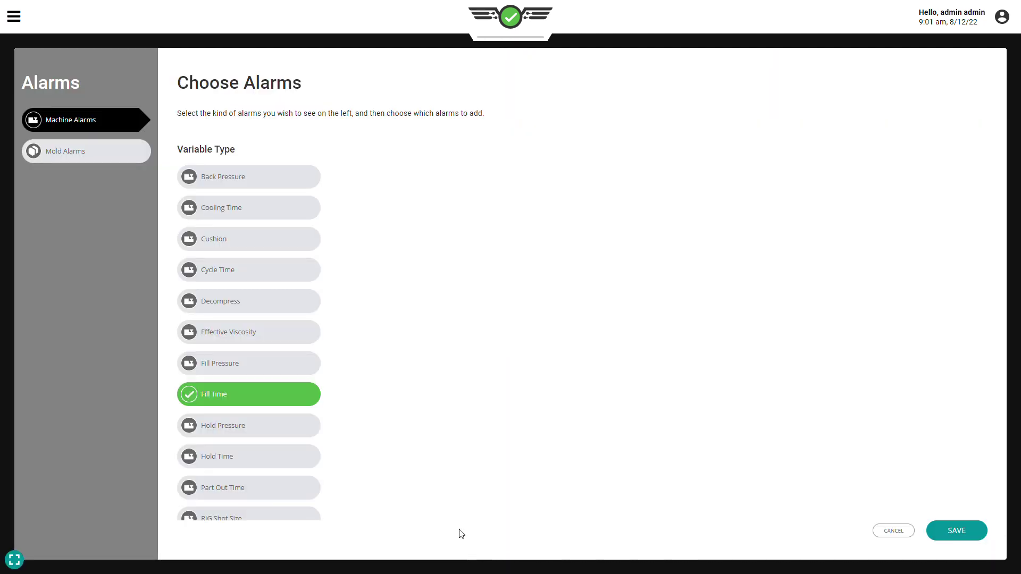
pyautogui.click(283, 276)
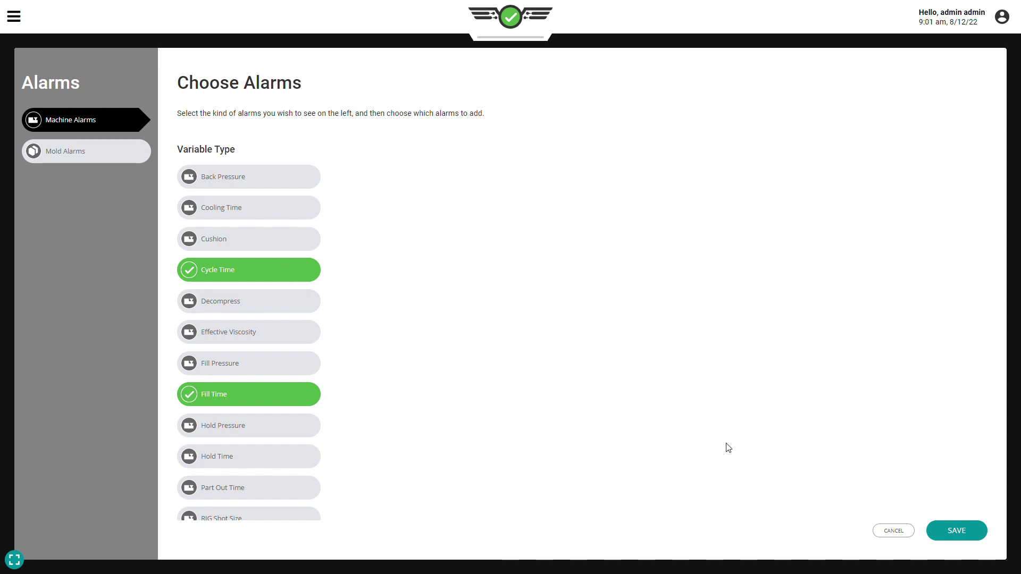
pyautogui.click(950, 533)
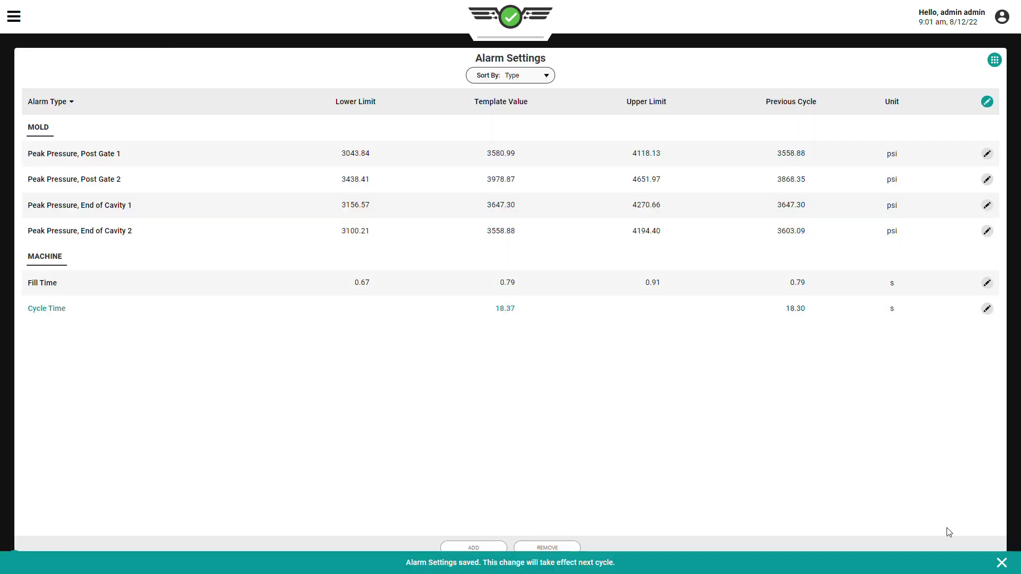
# Set the Cycle Time alarm limits to 18 (lower) and 19 (upper) seconds
pyautogui.click(987, 308)
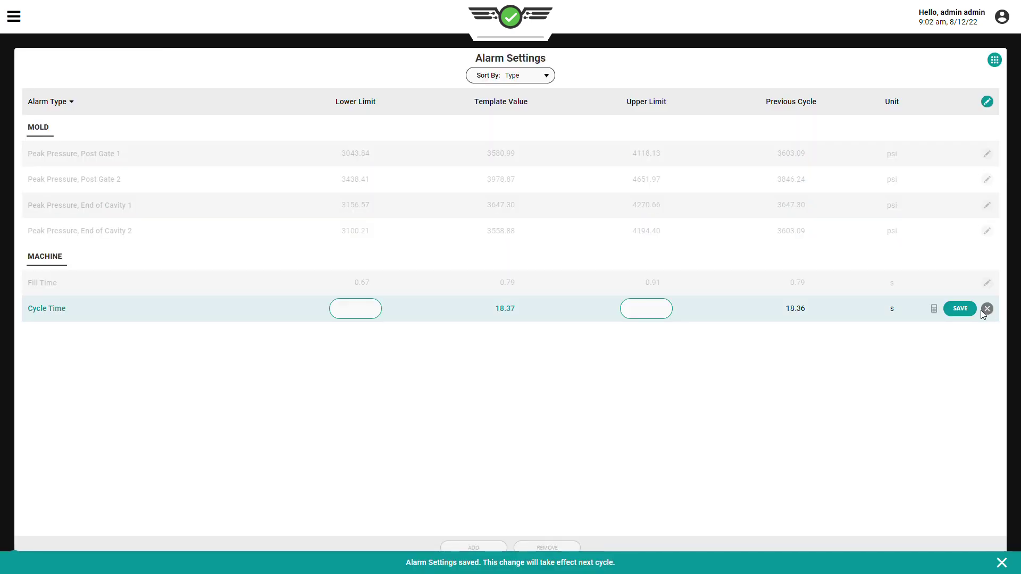
pyautogui.click(934, 309)
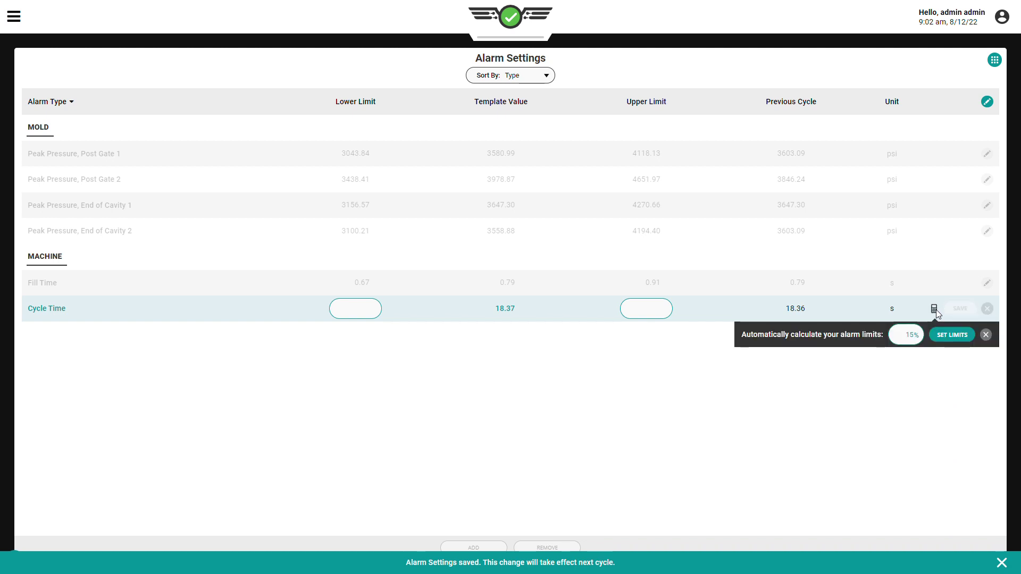
pyautogui.click(935, 309)
pyautogui.click(345, 312)
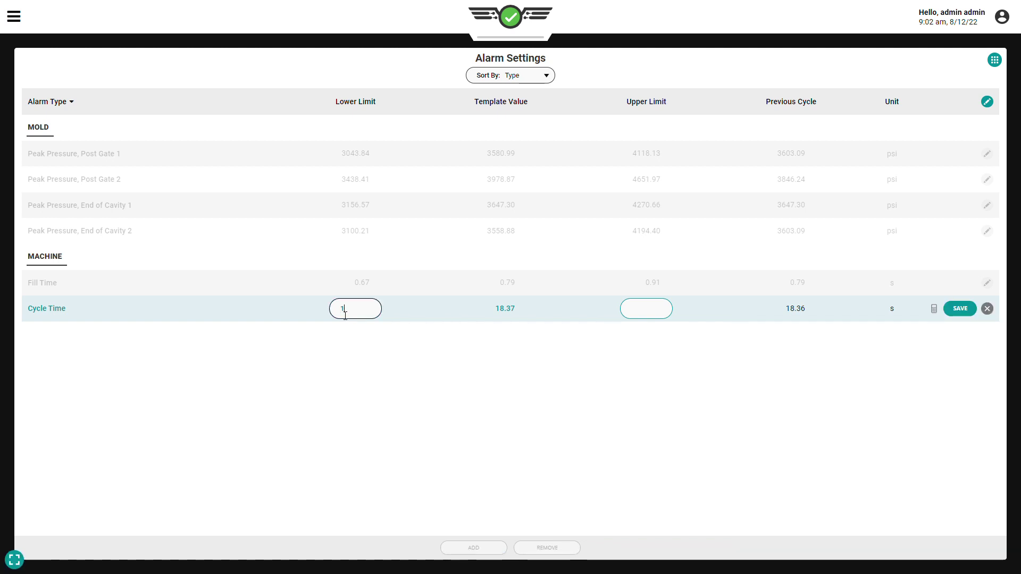
pyautogui.write('18')
pyautogui.click(653, 311)
pyautogui.write('1')
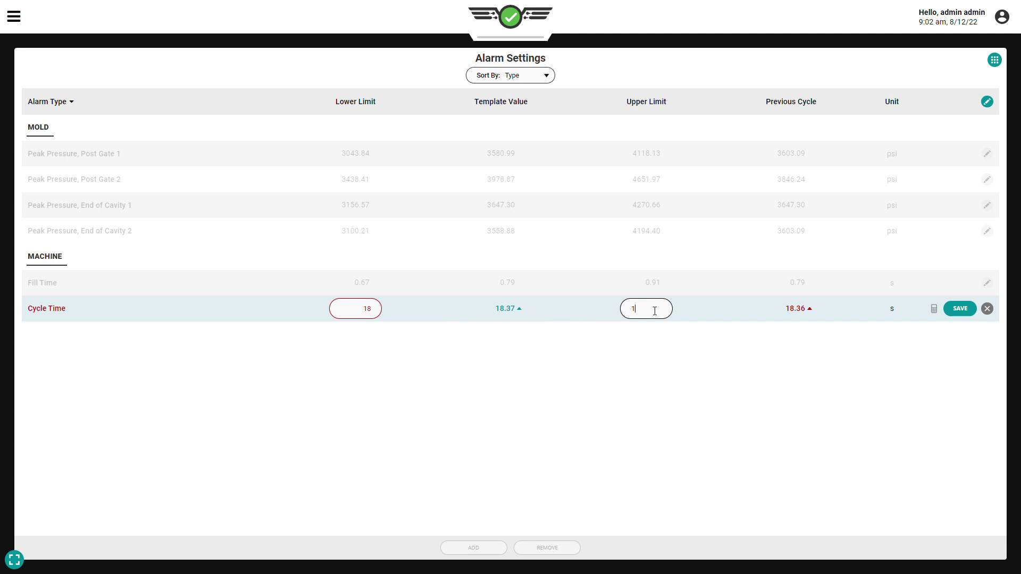
pyautogui.write('9')
pyautogui.click(960, 309)
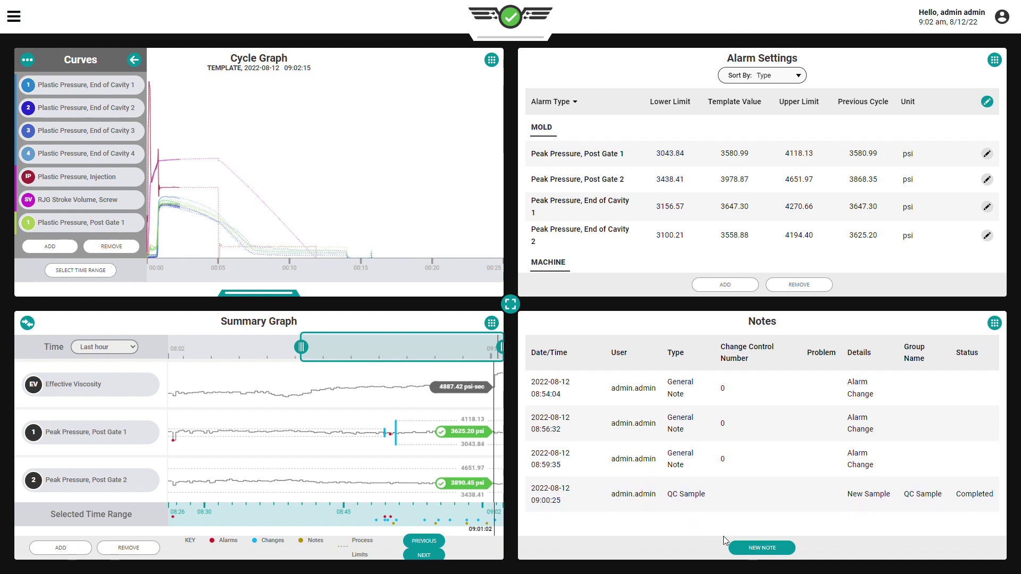
# Submit a new General Note with the details 'Alarm Change'
pyautogui.click(762, 548)
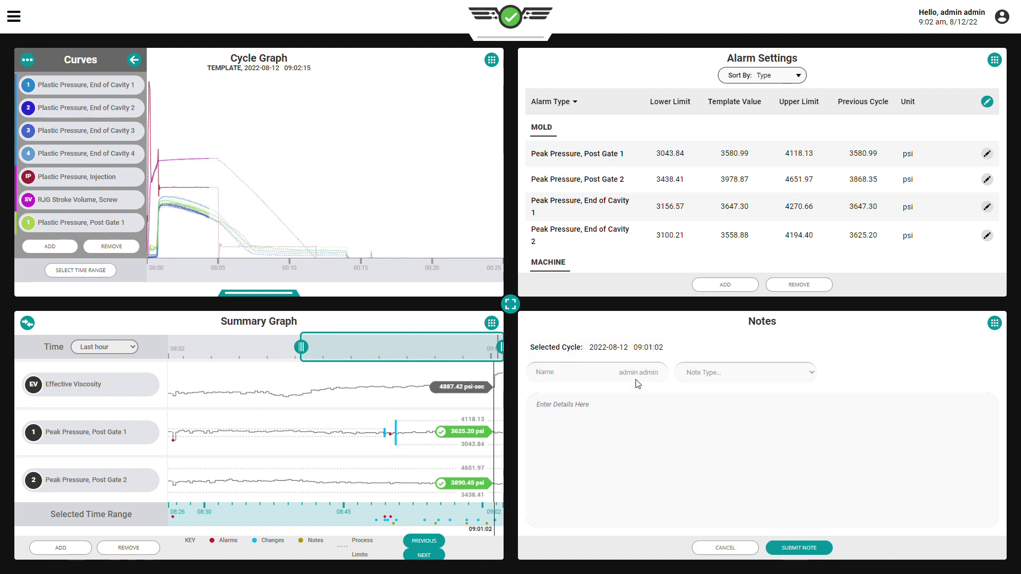
pyautogui.click(740, 373)
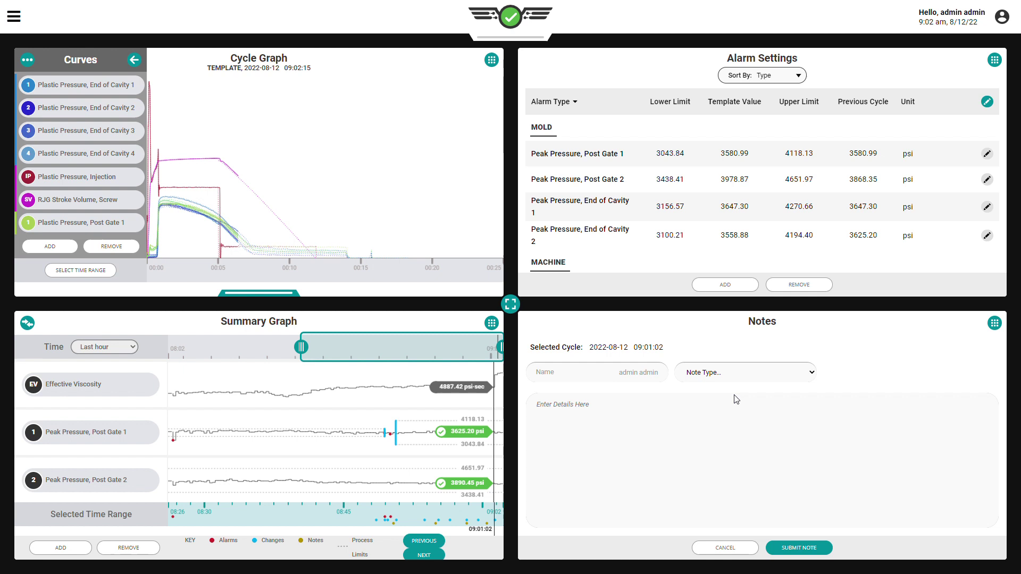
pyautogui.click(737, 399)
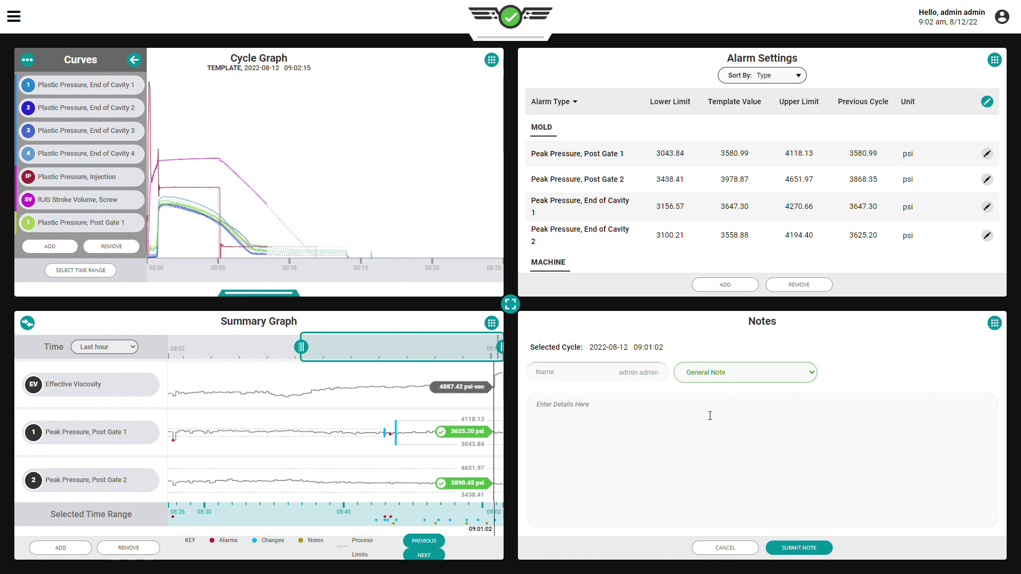
pyautogui.write('Alarm Change')
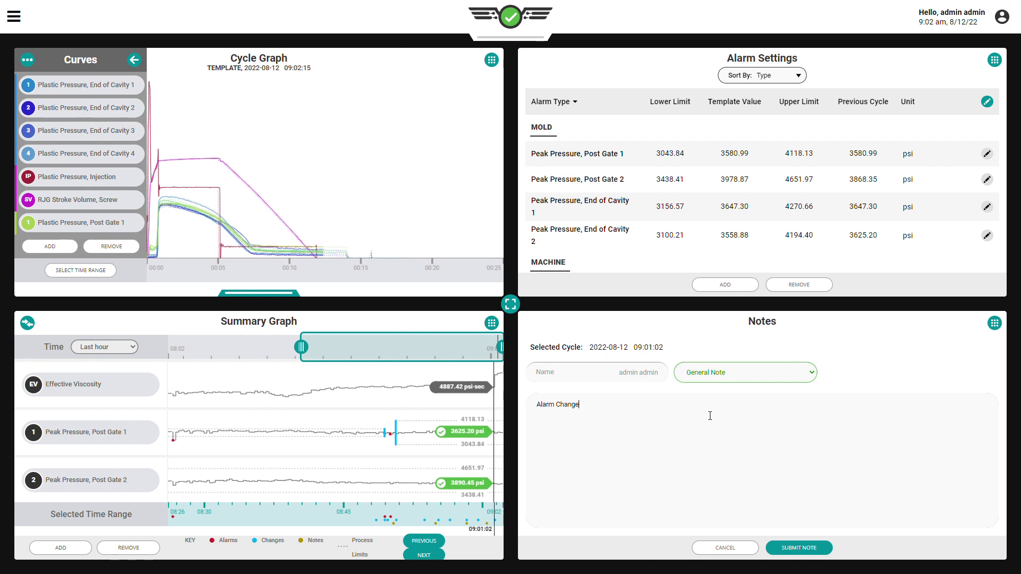
pyautogui.click(802, 550)
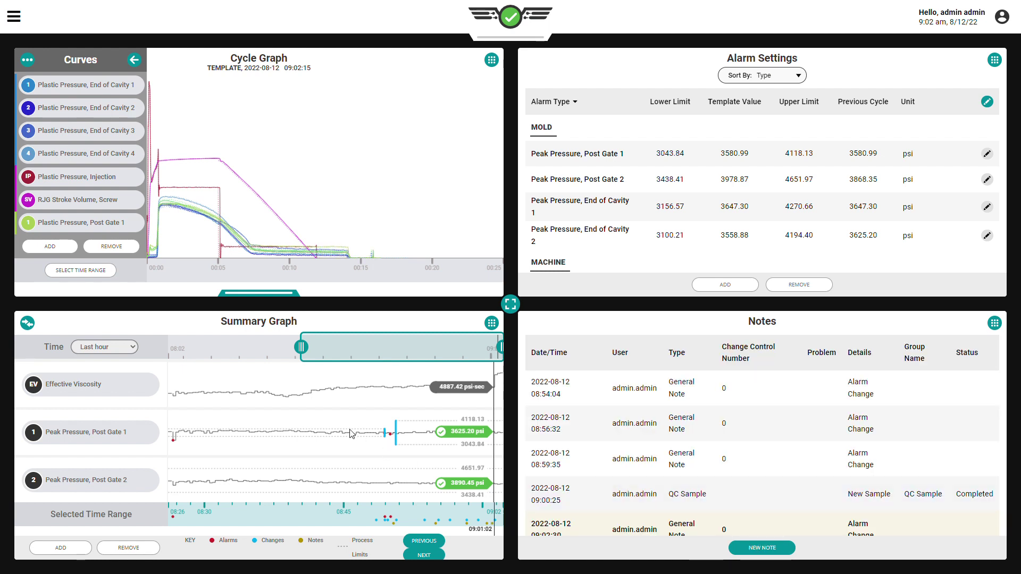
# Shift the summary graph time window earlier and add the Cooling Time trend line
pyautogui.doubleClick(323, 418)
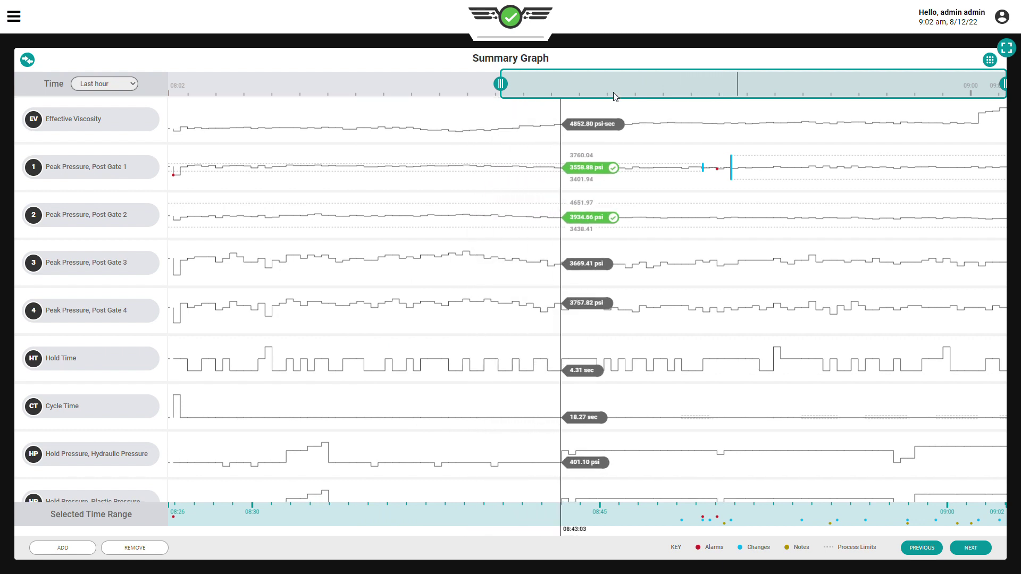
pyautogui.moveTo(614, 89)
pyautogui.mouseDown()
pyautogui.moveTo(550, 86)
pyautogui.moveTo(637, 86)
pyautogui.mouseUp()
pyautogui.click(63, 547)
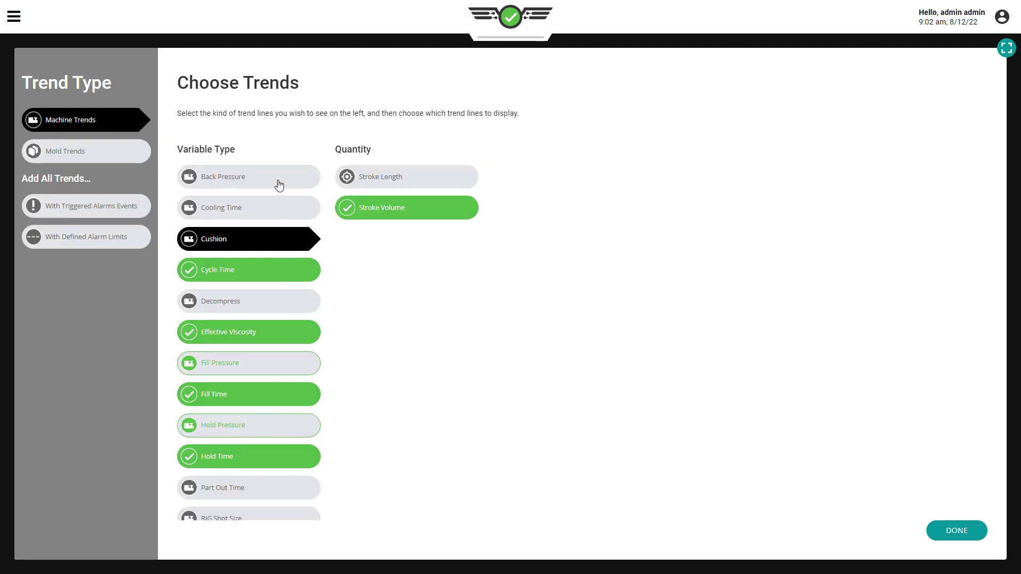
pyautogui.click(276, 206)
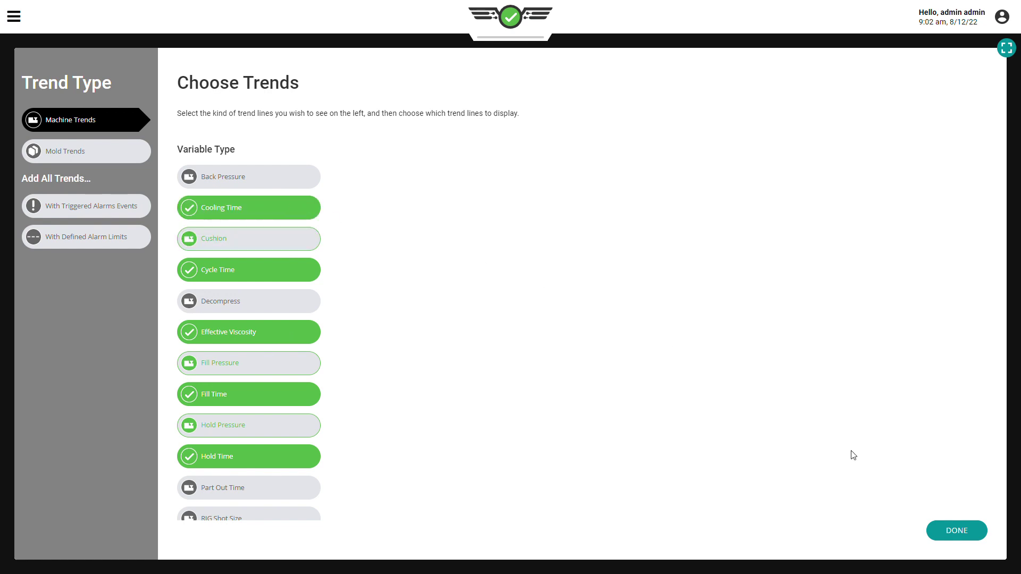
pyautogui.click(948, 529)
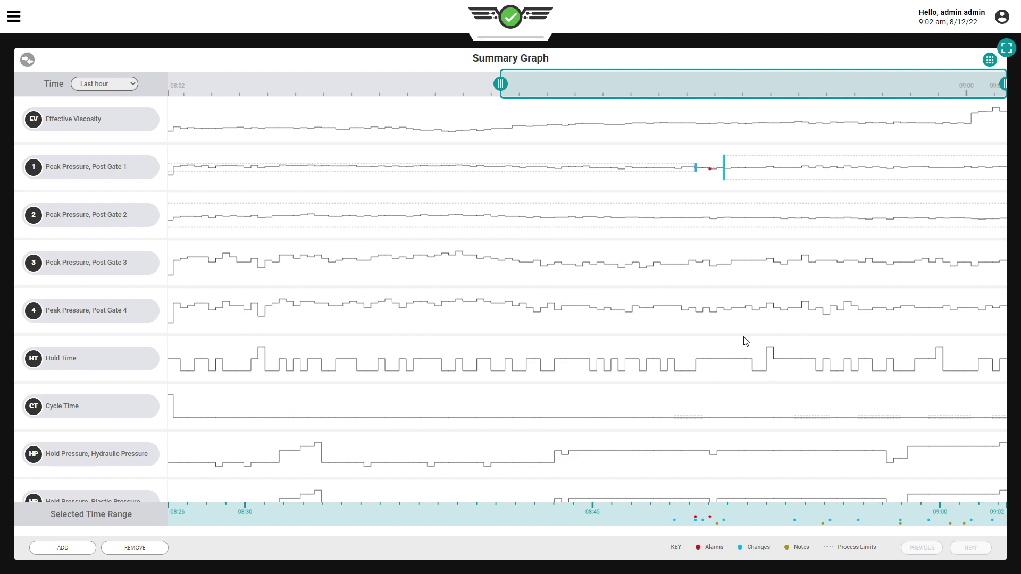
pyautogui.press('Escape')
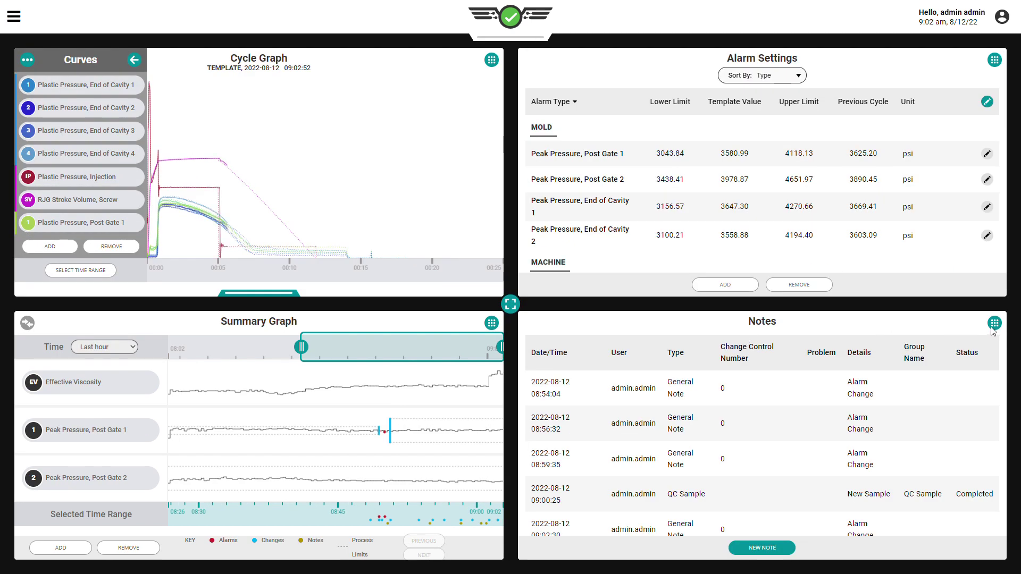
# Swap Notes for the Part Sampler card and run a one-shot QC sample noted 'Sample'
pyautogui.click(993, 324)
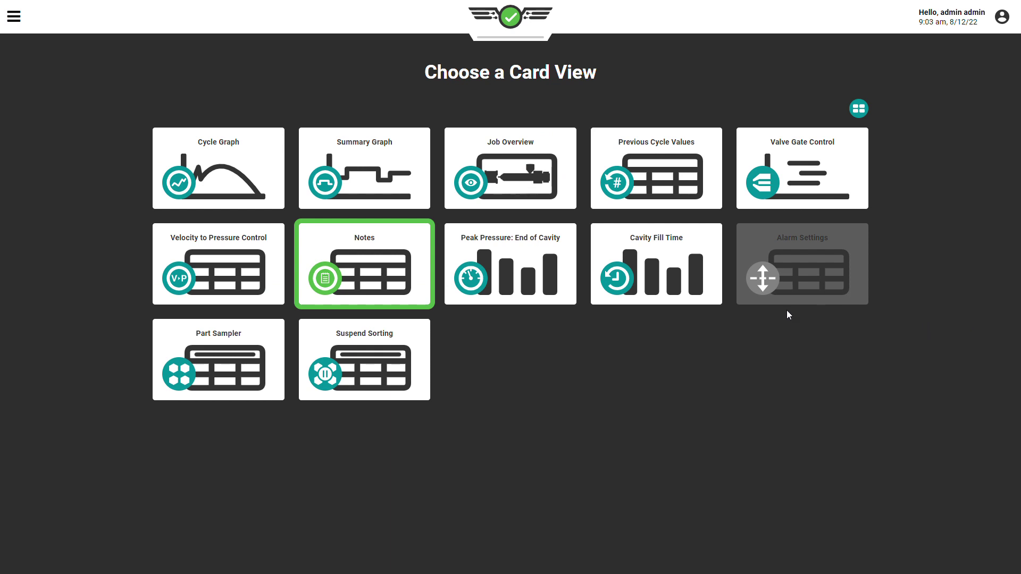
pyautogui.click(241, 349)
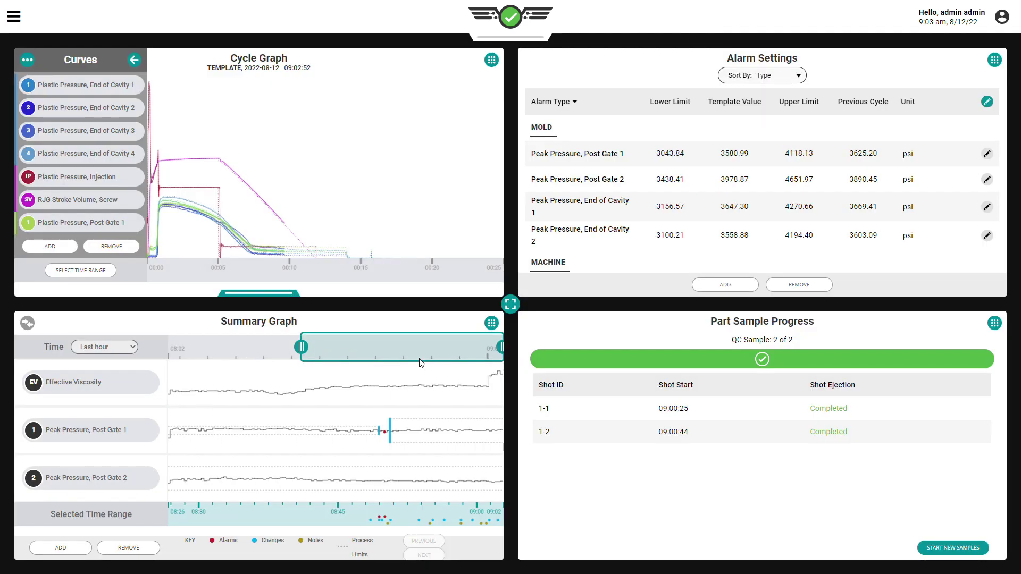
pyautogui.click(953, 547)
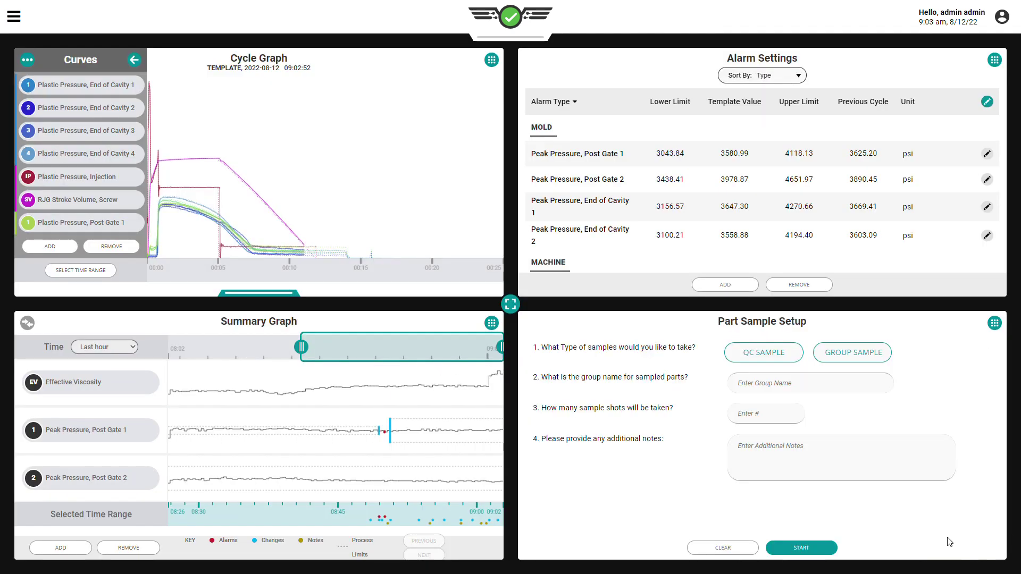
pyautogui.click(775, 356)
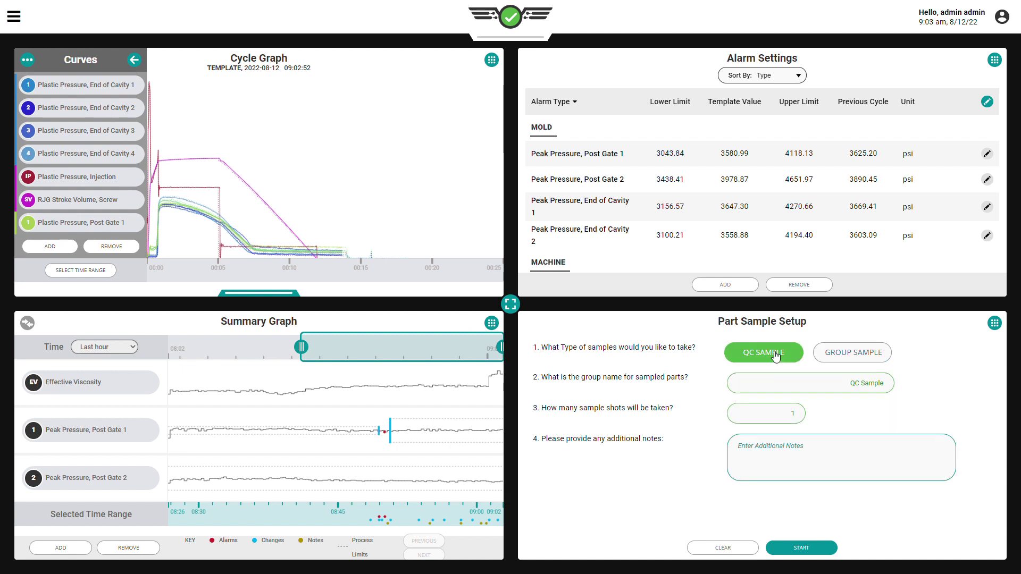
pyautogui.click(777, 466)
pyautogui.write('Sample')
pyautogui.click(801, 549)
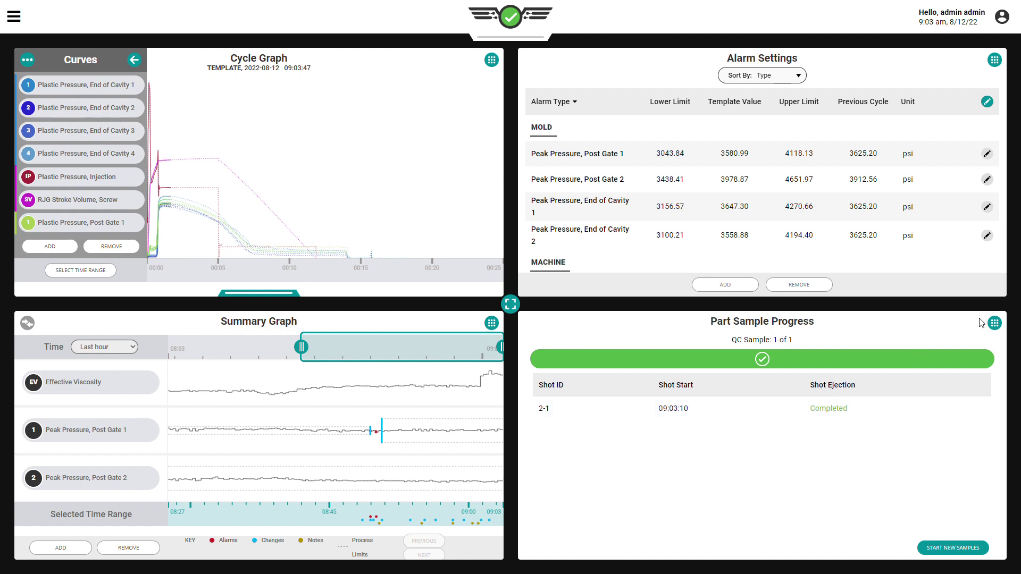
# Bring up Choose a Card View for the Part Sample Progress panel
pyautogui.click(994, 323)
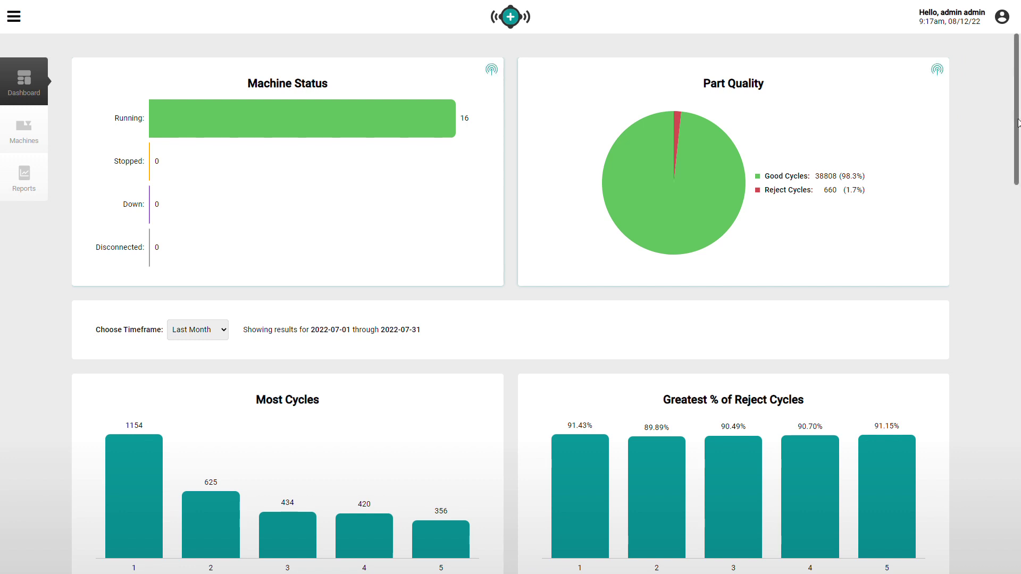
pyautogui.moveTo(1017, 120); pyautogui.dragTo(1016, 517)
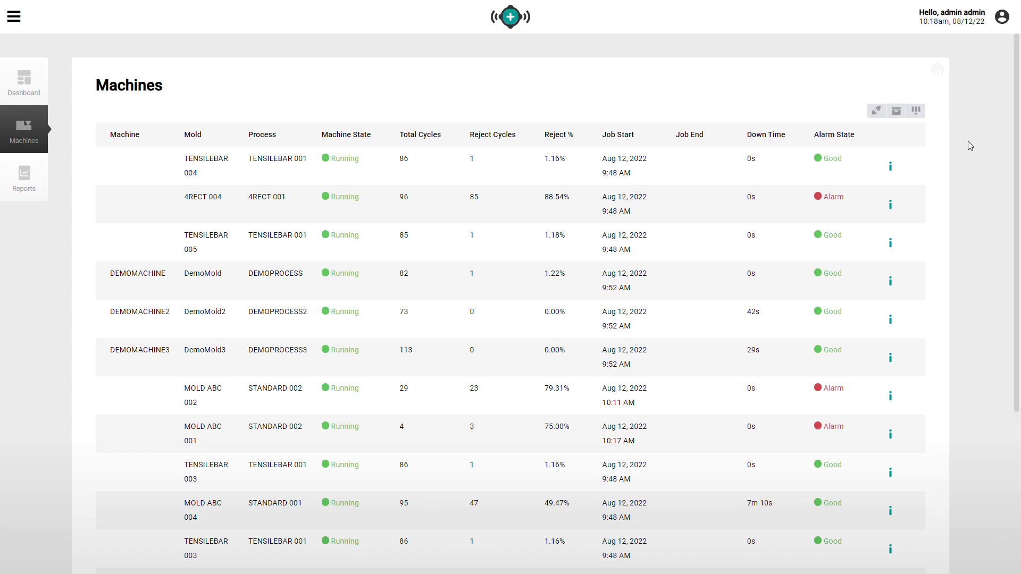
pyautogui.moveTo(1015, 104)
pyautogui.mouseDown()
pyautogui.moveTo(1001, 281)
pyautogui.moveTo(1013, 103)
pyautogui.mouseUp()
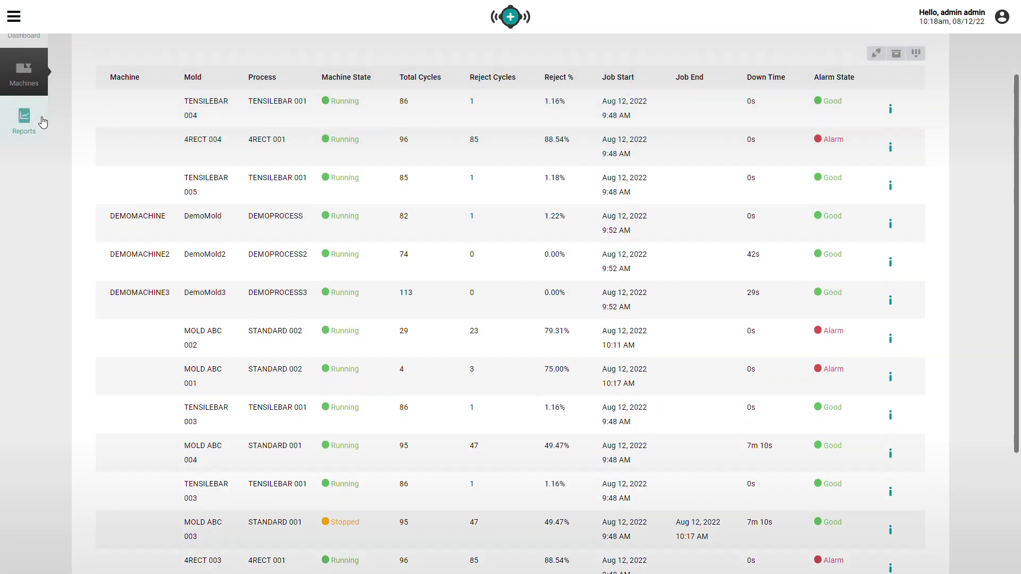
# Open the current DEMOMACHINE job report from reports filtered by 'demo'
pyautogui.click(24, 124)
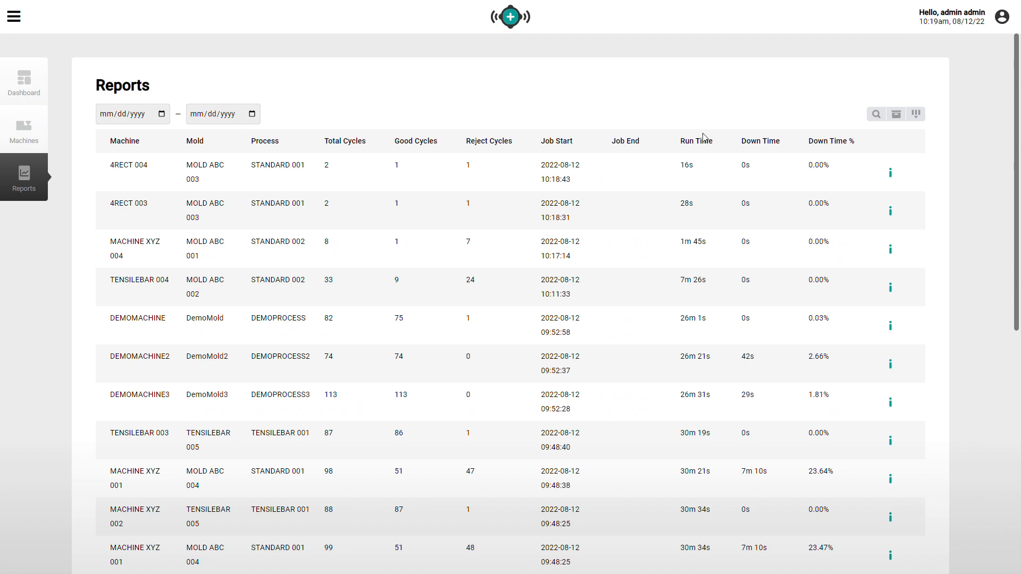
pyautogui.click(876, 114)
pyautogui.write('demo')
pyautogui.press('Return')
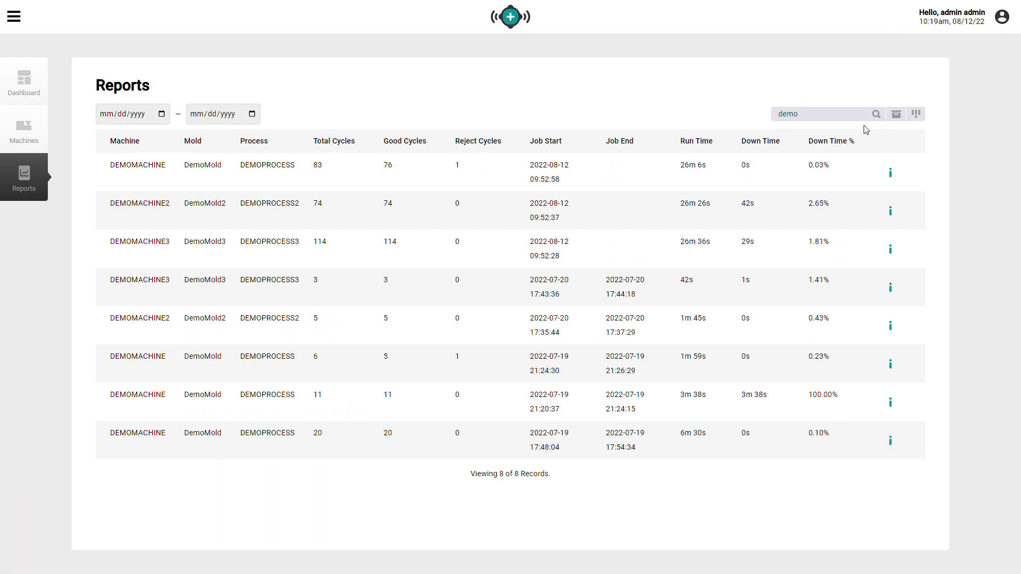
pyautogui.click(421, 171)
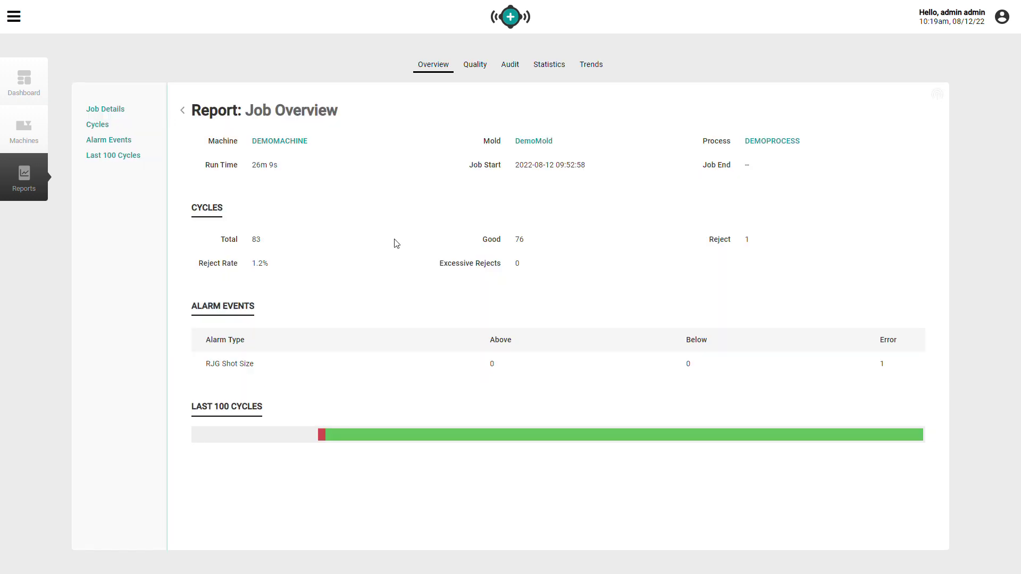
pyautogui.moveTo(379, 435)
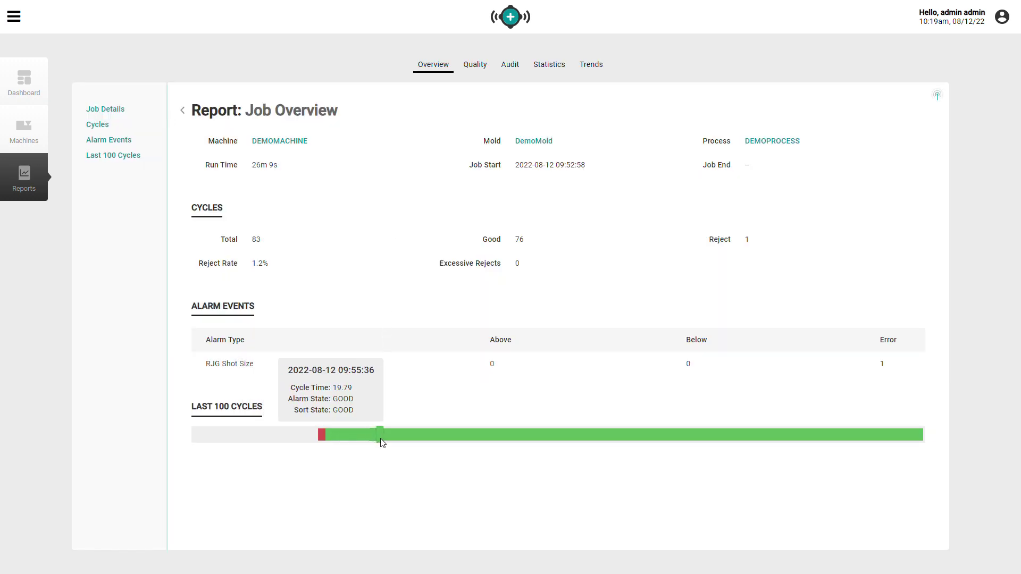
# Review the job report's Quality, Audit and Statistics pages
pyautogui.click(477, 68)
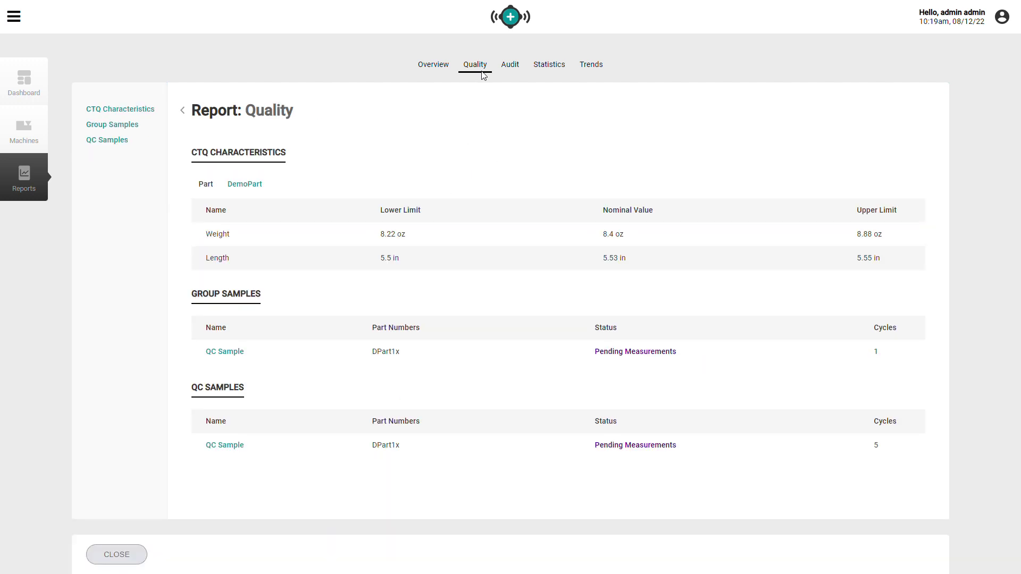
pyautogui.click(515, 70)
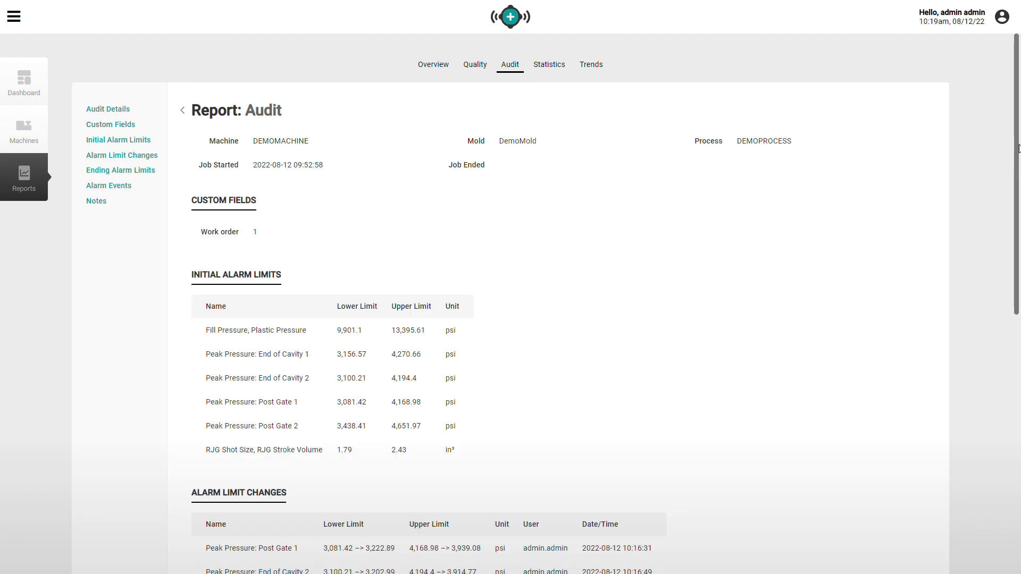
pyautogui.moveTo(1016, 148); pyautogui.dragTo(996, 394)
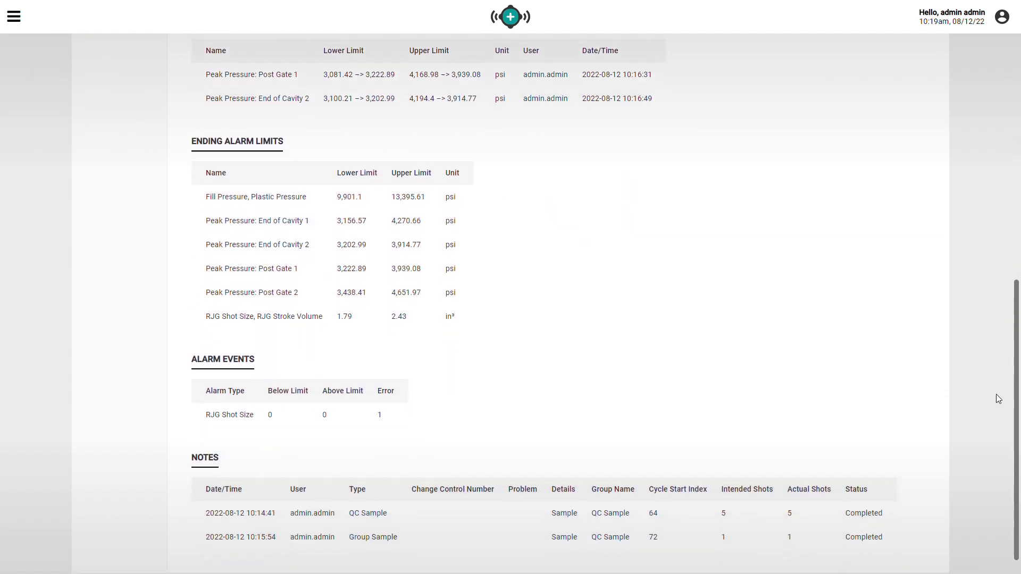
pyautogui.moveTo(997, 394); pyautogui.dragTo(1009, 184)
pyautogui.click(549, 64)
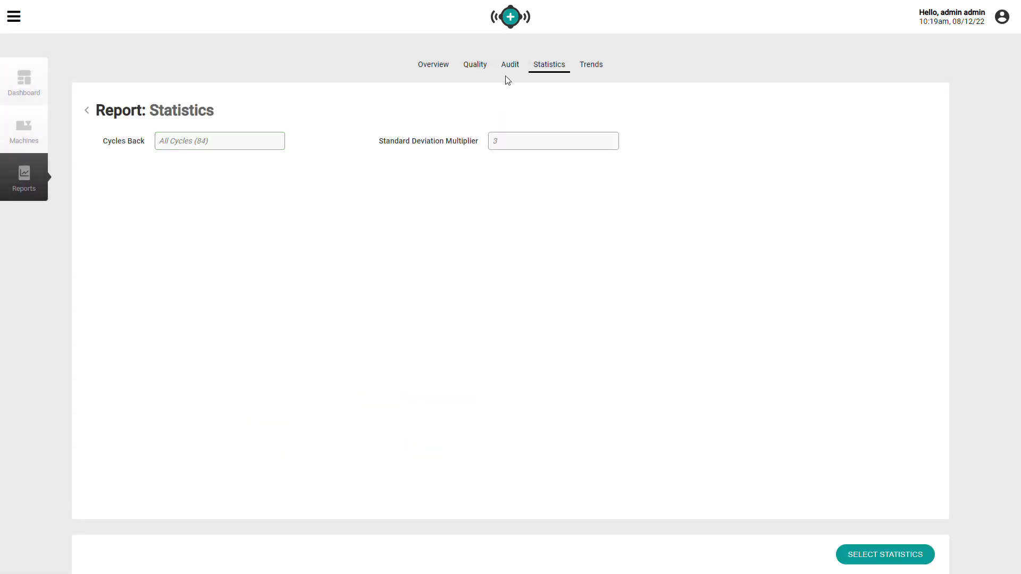
# Add Mold Values Peak Pressure End of Cavity statistics for cavities 1 and 2
pyautogui.click(856, 556)
pyautogui.click(162, 190)
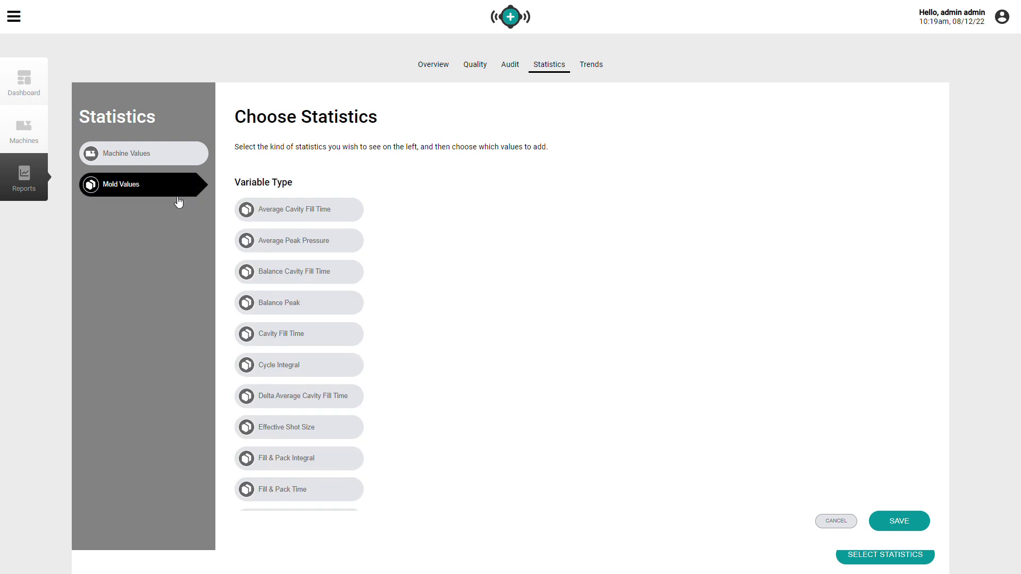
pyautogui.scroll(-3, 298, 307)
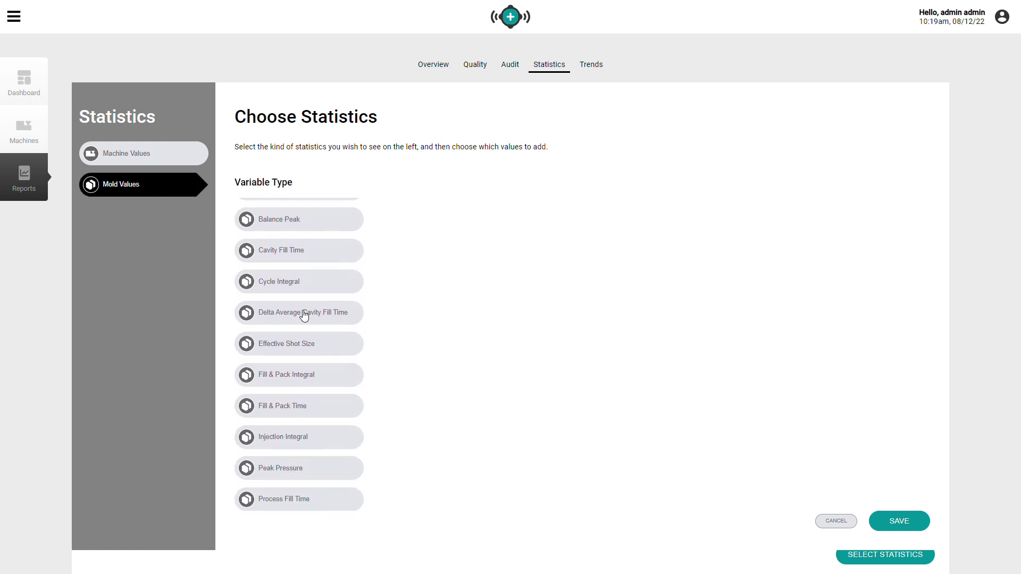
pyautogui.click(292, 468)
pyautogui.click(448, 216)
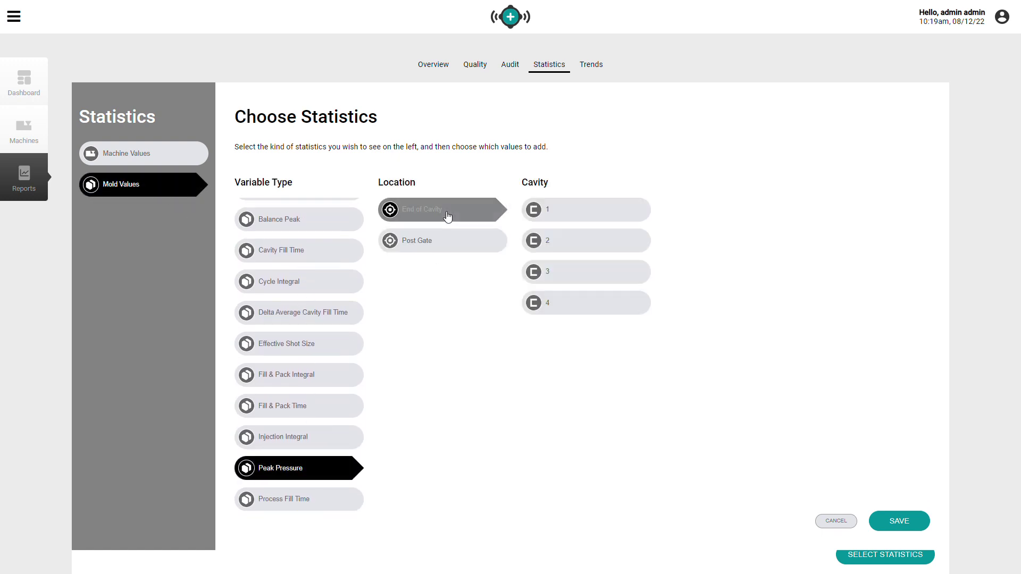
pyautogui.click(542, 217)
pyautogui.click(548, 238)
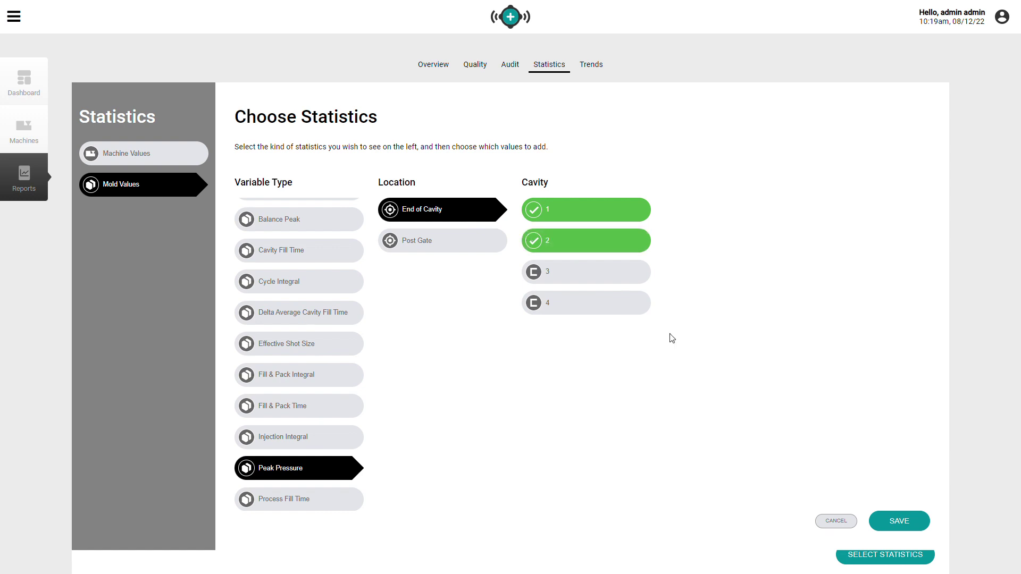
pyautogui.click(899, 521)
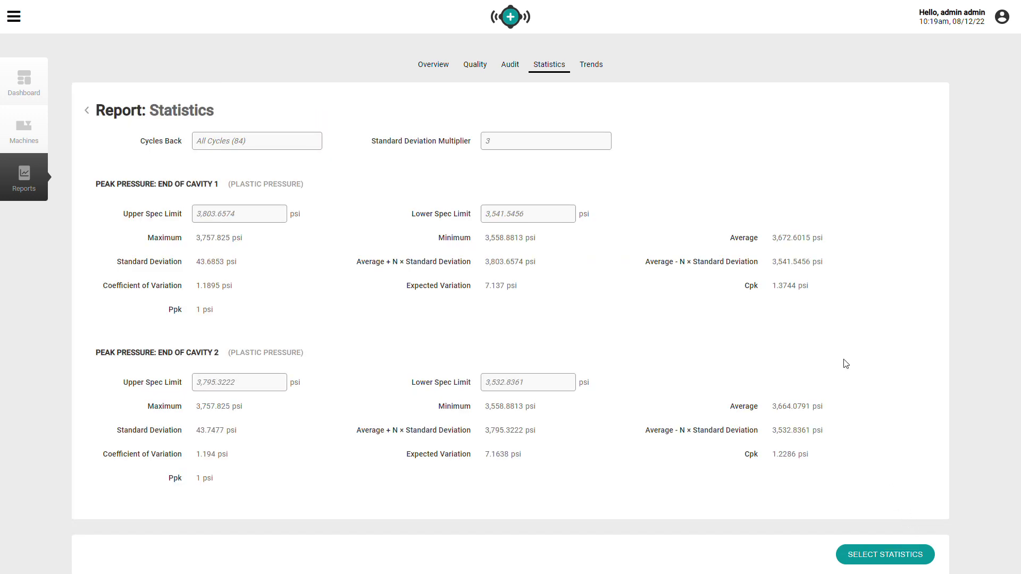
# On the Trends report, inspect the 10:03:43 cycle and overlay DEMOTEMPLATE on its curves
pyautogui.click(598, 70)
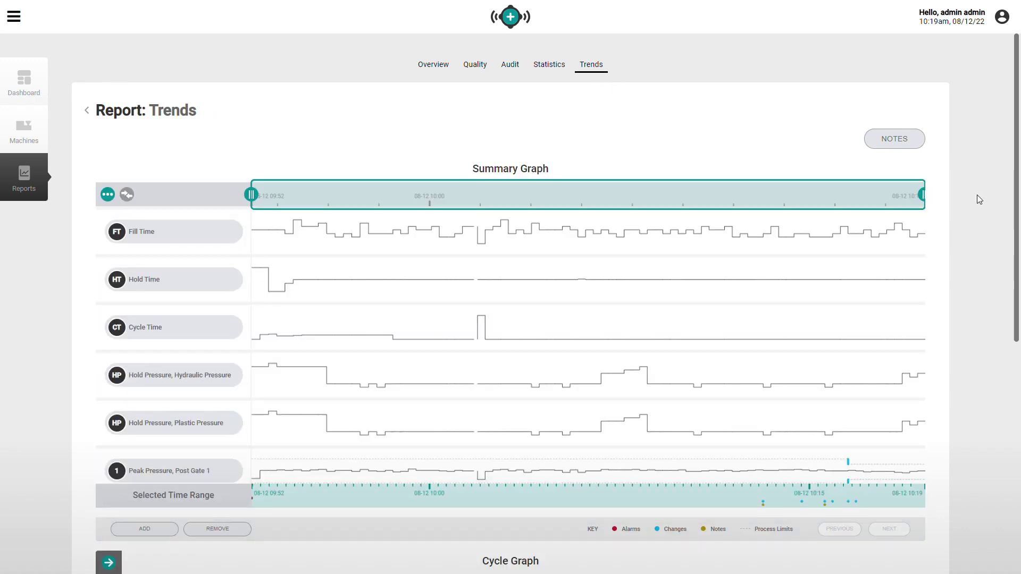
pyautogui.scroll(-3, 977, 195)
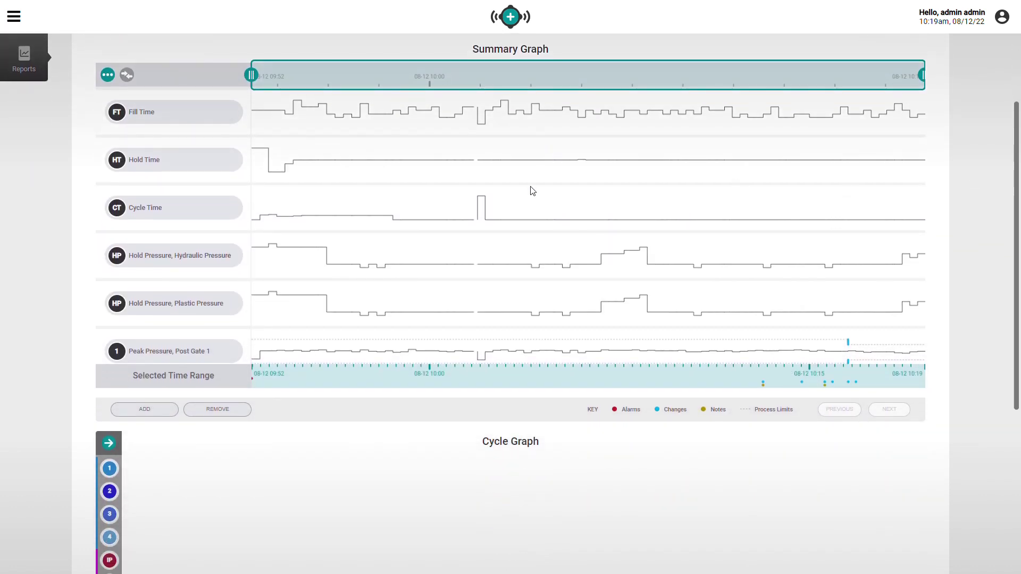
pyautogui.click(531, 190)
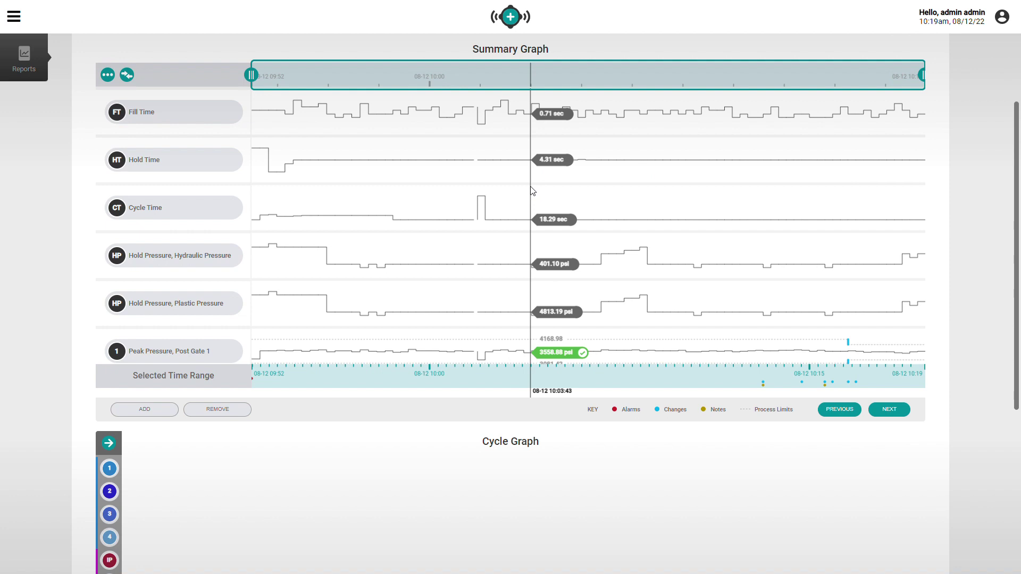
pyautogui.scroll(-3, 1014, 180)
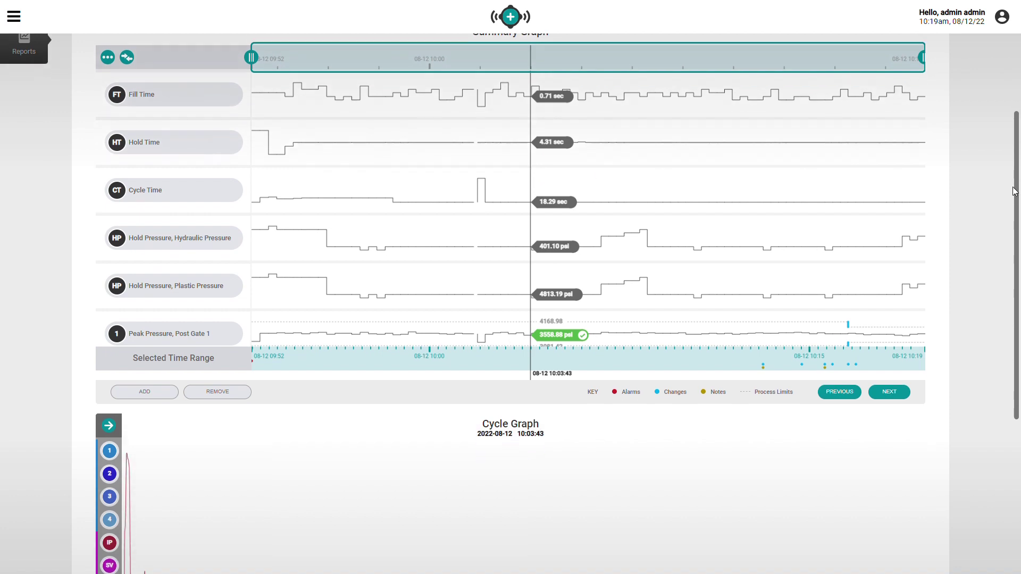
pyautogui.scroll(-3, 993, 266)
pyautogui.scroll(-1, 989, 320)
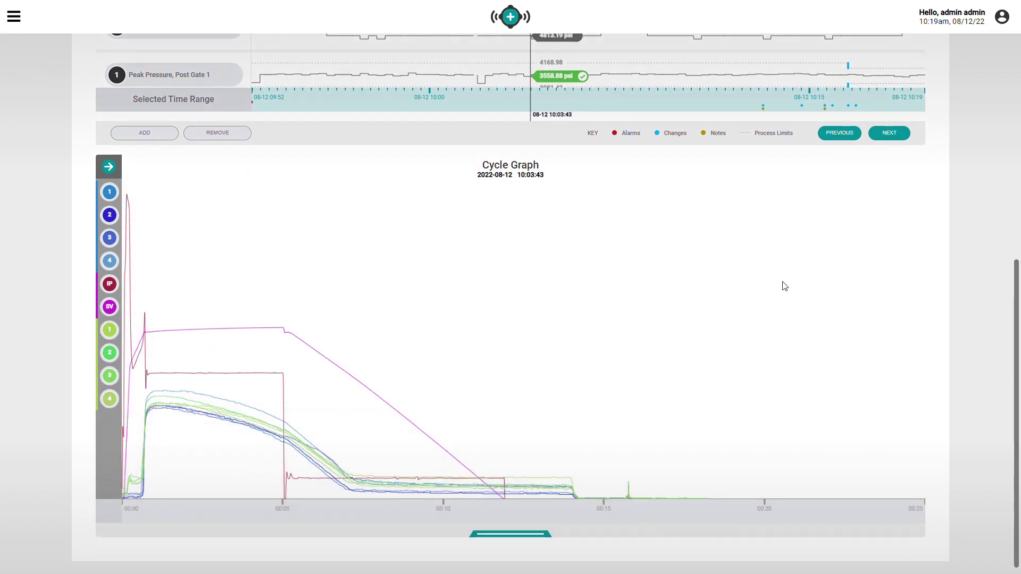
pyautogui.click(109, 166)
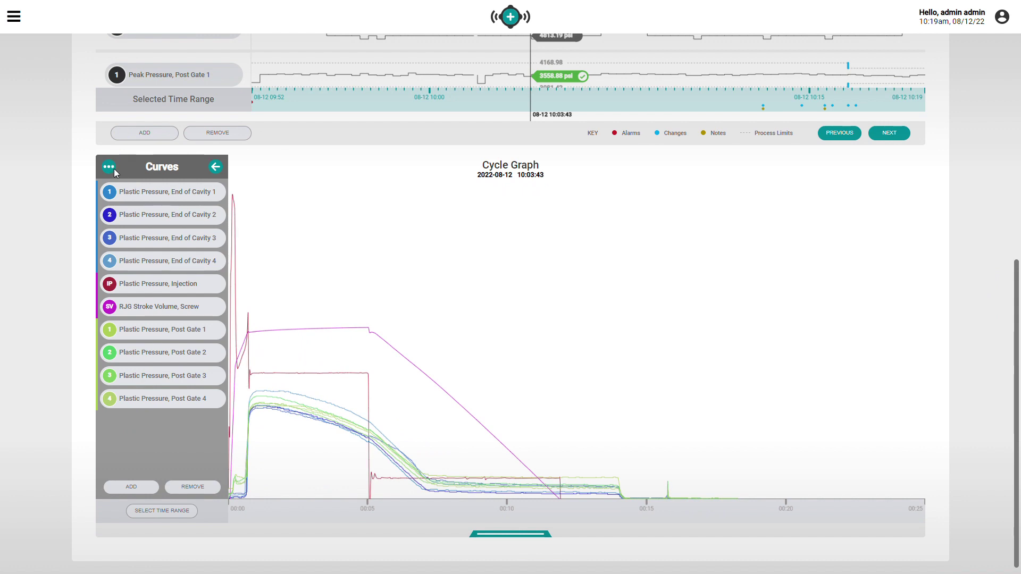
pyautogui.click(108, 166)
pyautogui.click(208, 160)
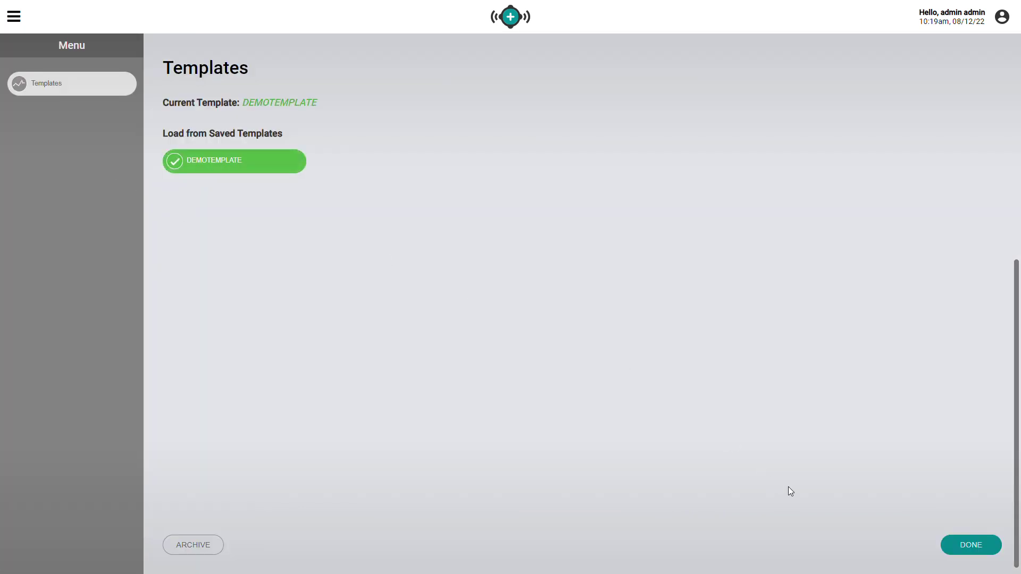
pyautogui.click(959, 543)
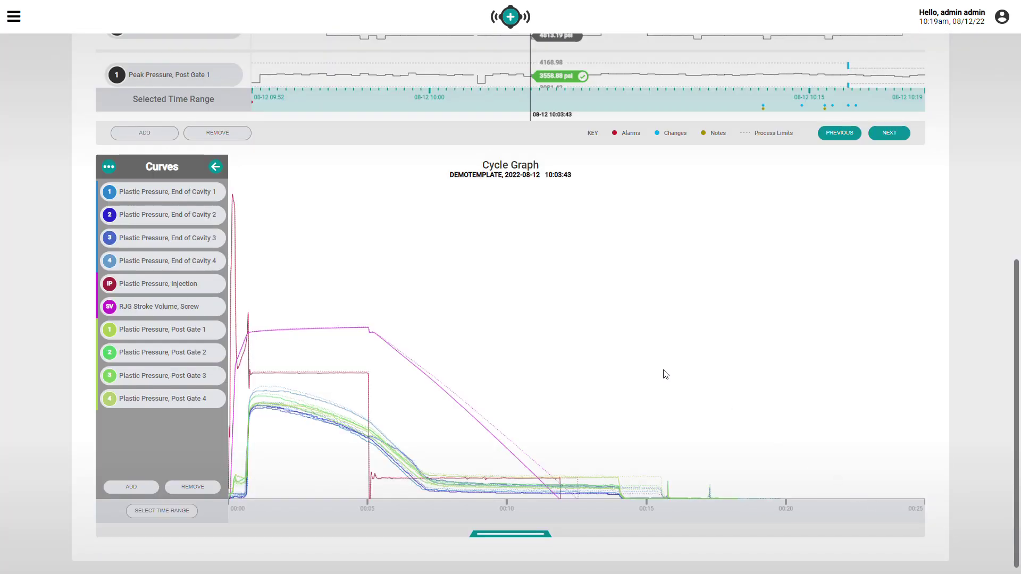
pyautogui.scroll(1, 665, 372)
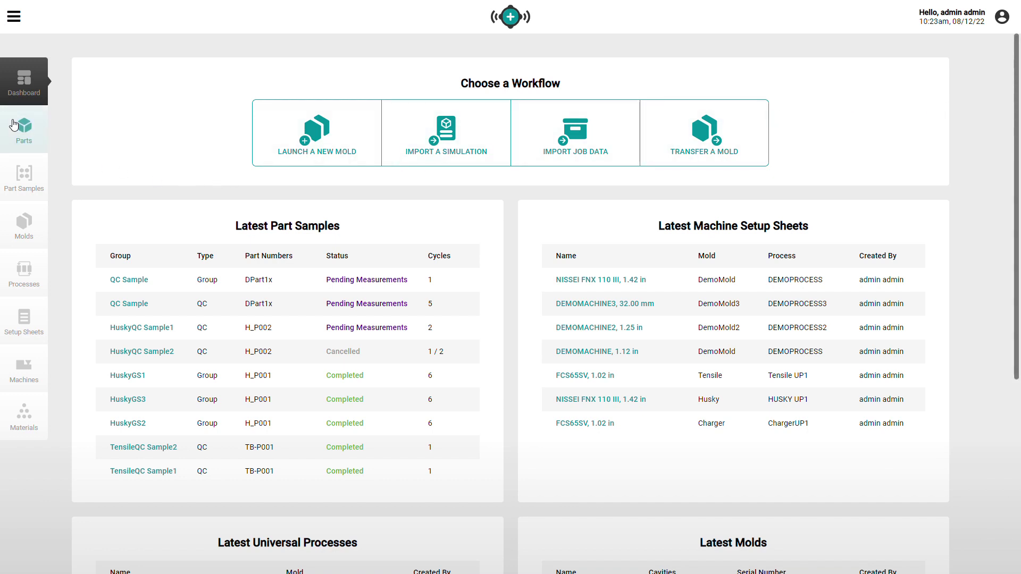
pyautogui.click(17, 373)
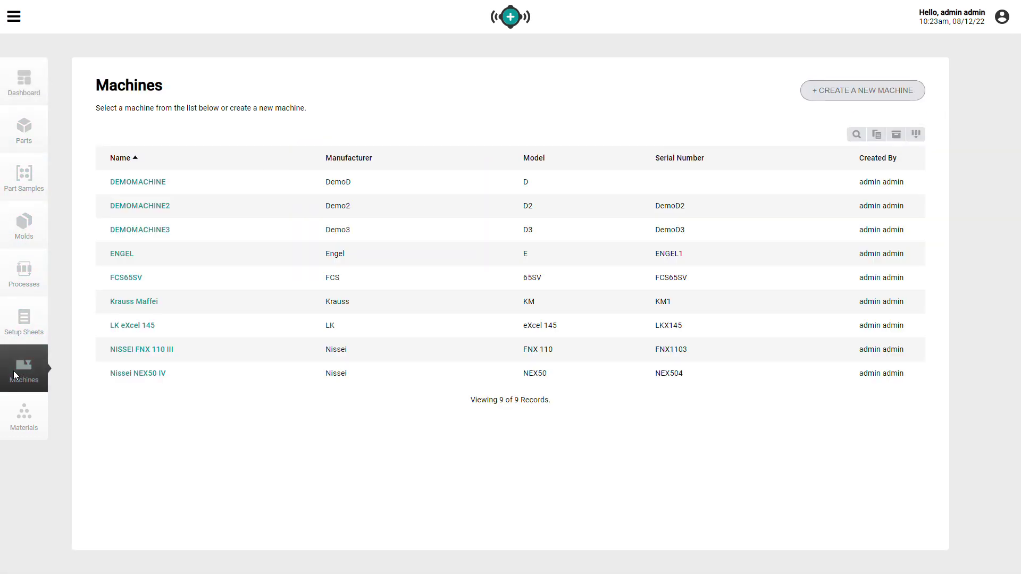
pyautogui.click(141, 184)
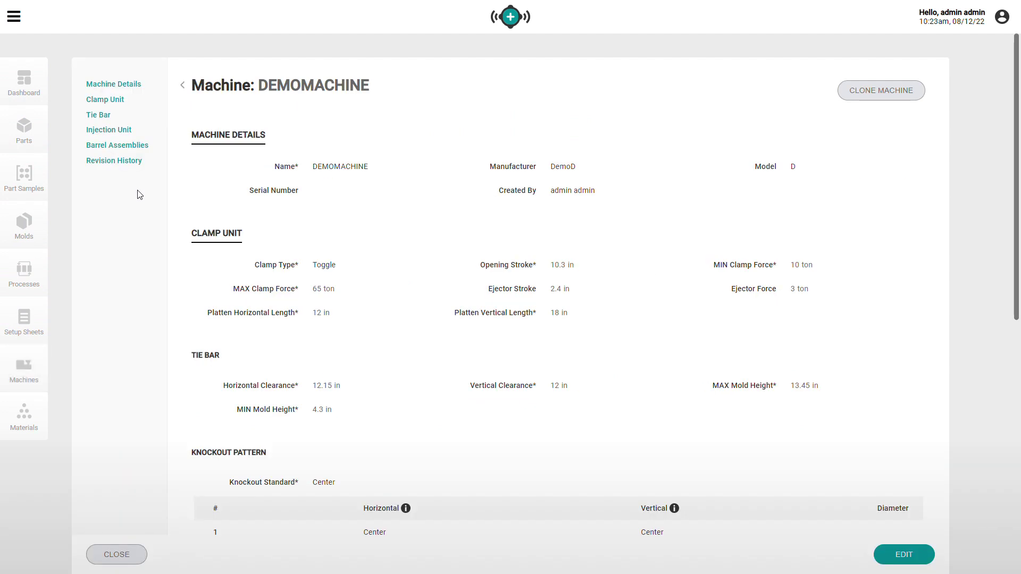
pyautogui.scroll(-2, 137, 194)
pyautogui.scroll(-3, 138, 195)
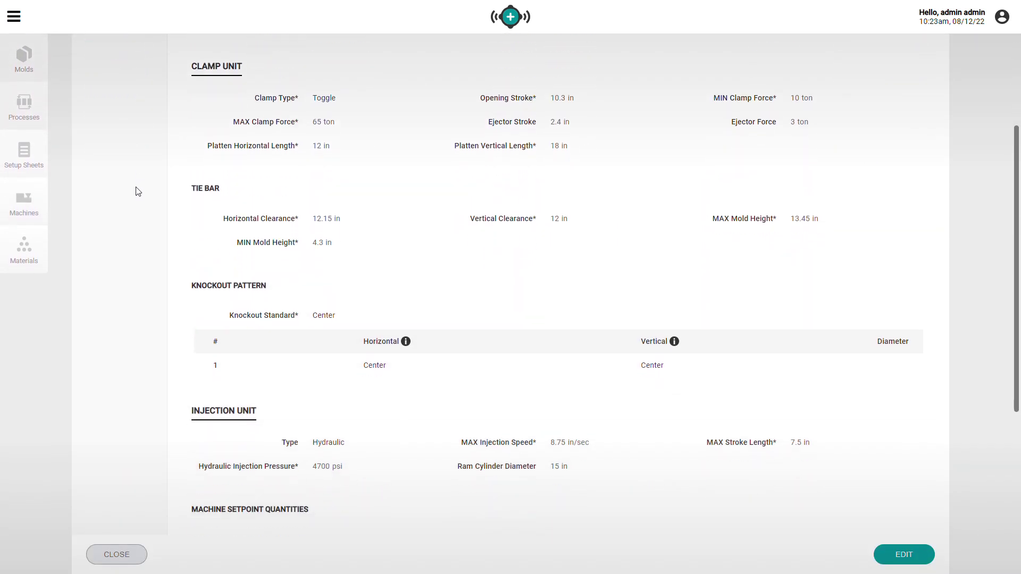
pyautogui.scroll(-1, 135, 191)
pyautogui.scroll(2, 138, 187)
pyautogui.scroll(2, 137, 186)
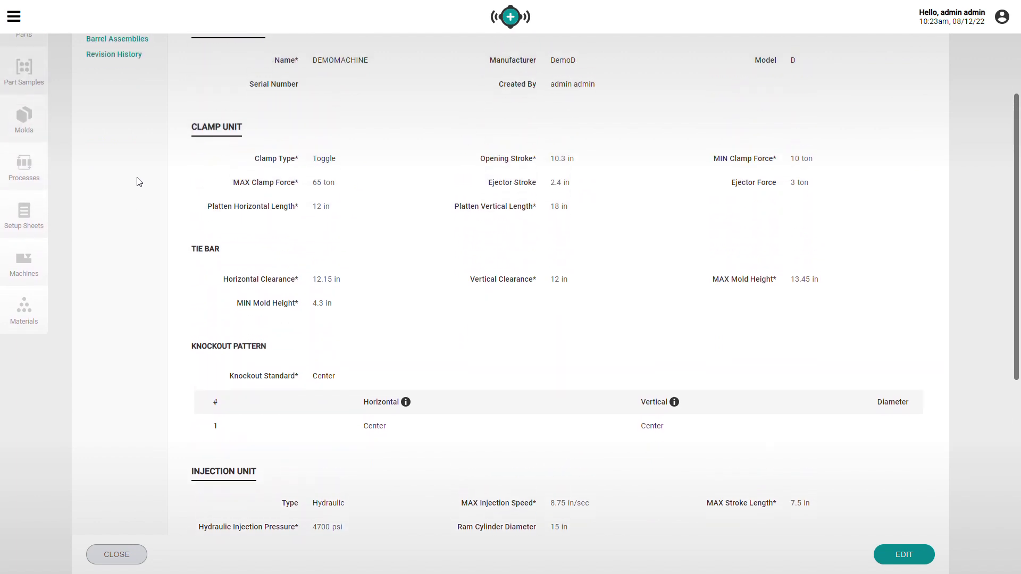
pyautogui.scroll(2, 137, 187)
pyautogui.scroll(1, 137, 187)
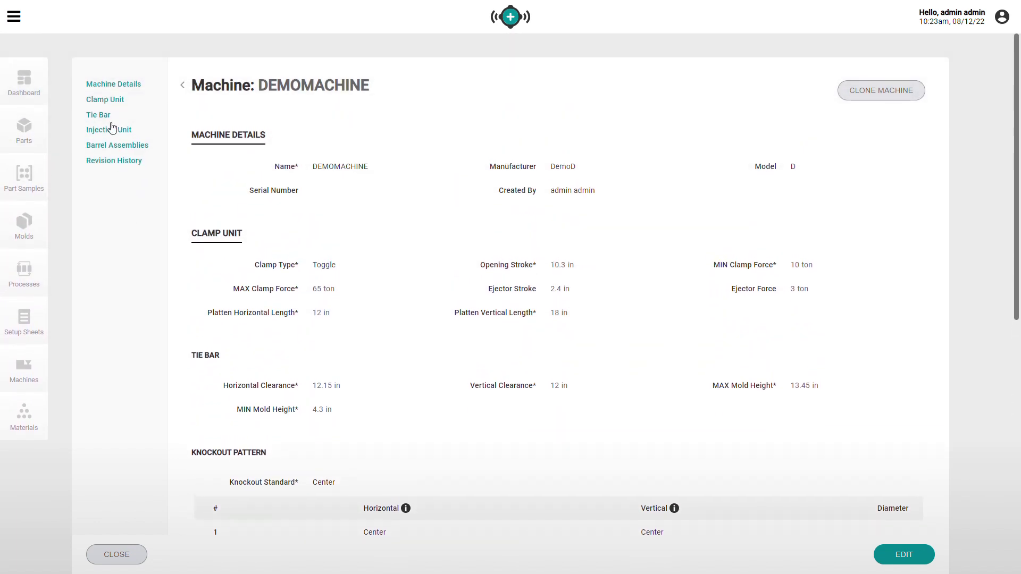
pyautogui.click(24, 80)
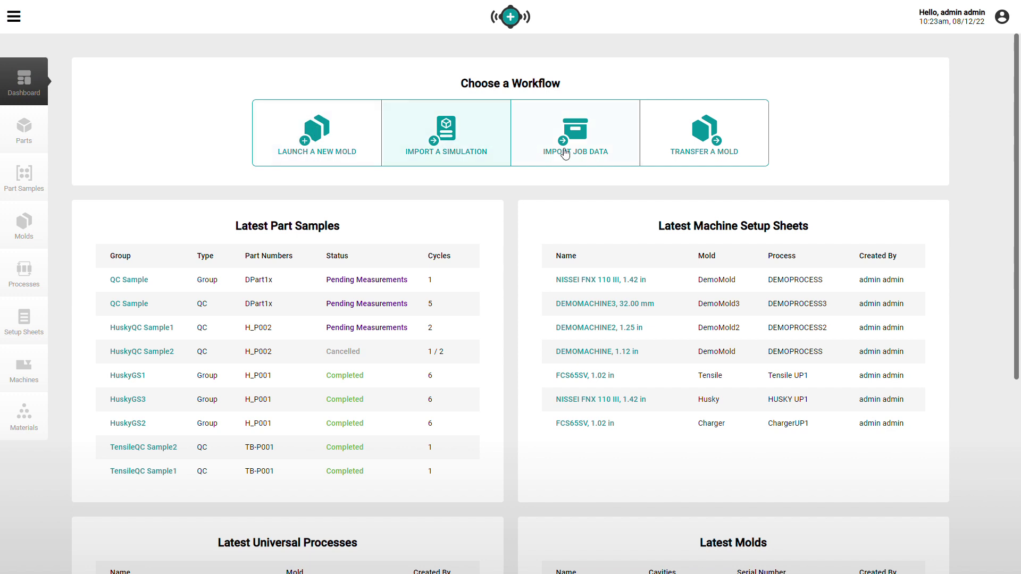
# Start Transfer a Mold with DemoMold, DemoPart and DEMOPROCESS, and show the requirements
pyautogui.click(672, 148)
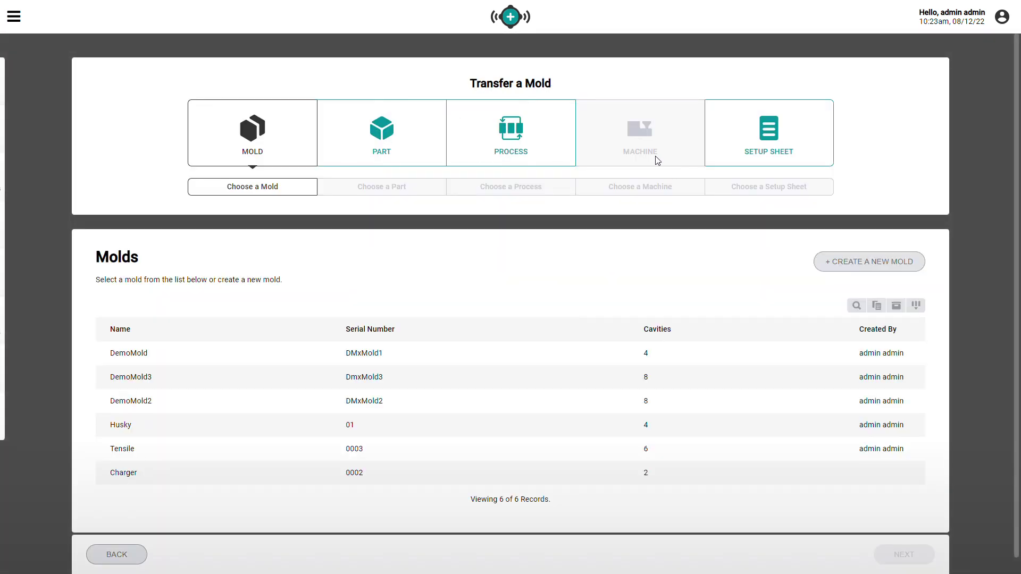
pyautogui.click(511, 352)
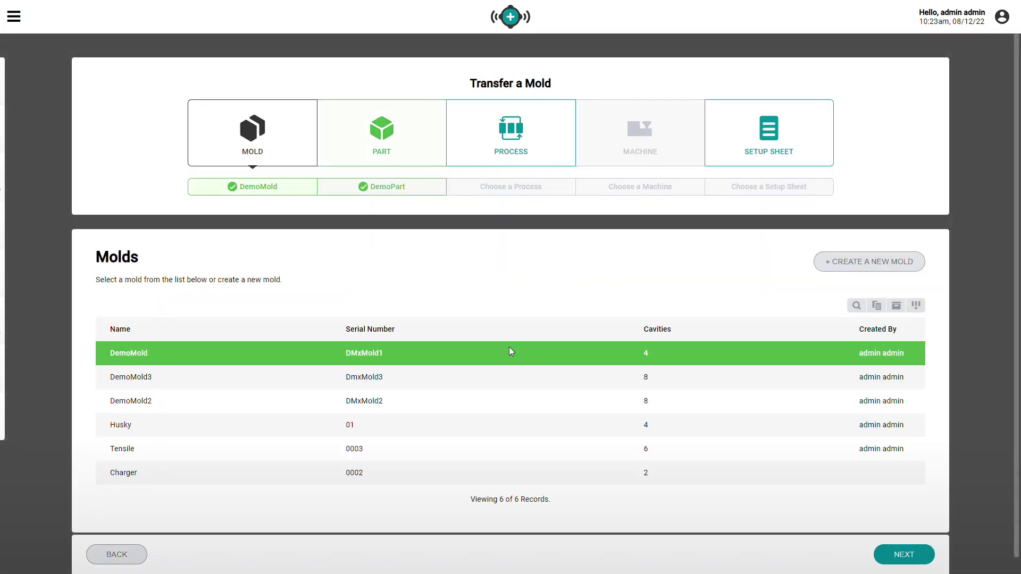
pyautogui.click(898, 558)
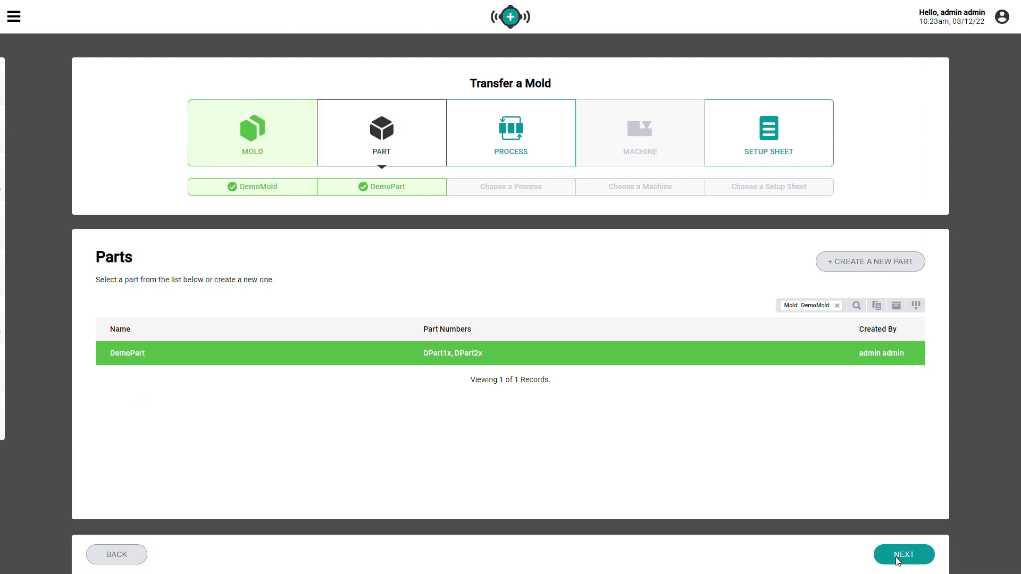
pyautogui.click(898, 558)
pyautogui.click(686, 356)
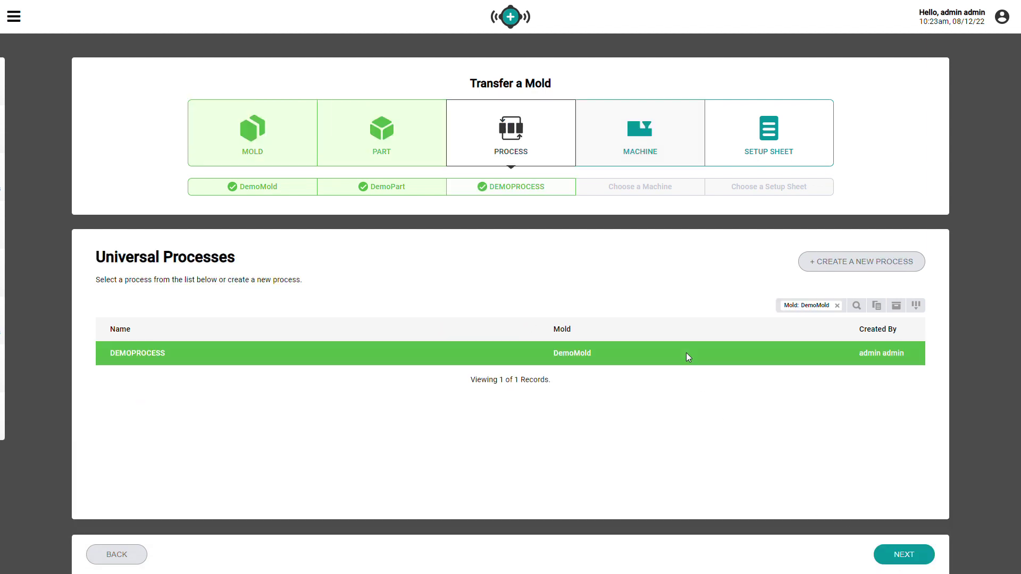
pyautogui.click(904, 558)
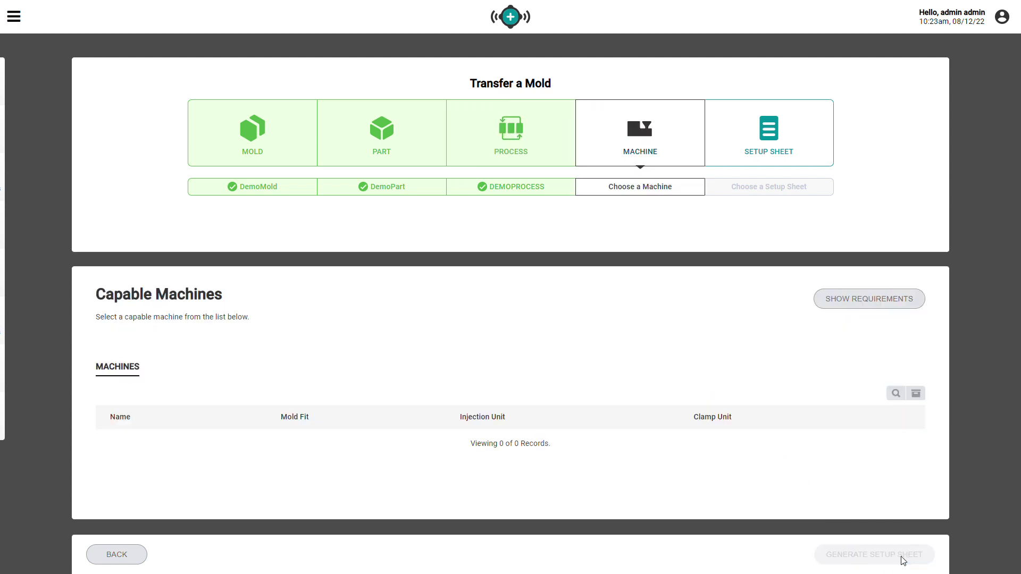
pyautogui.click(881, 261)
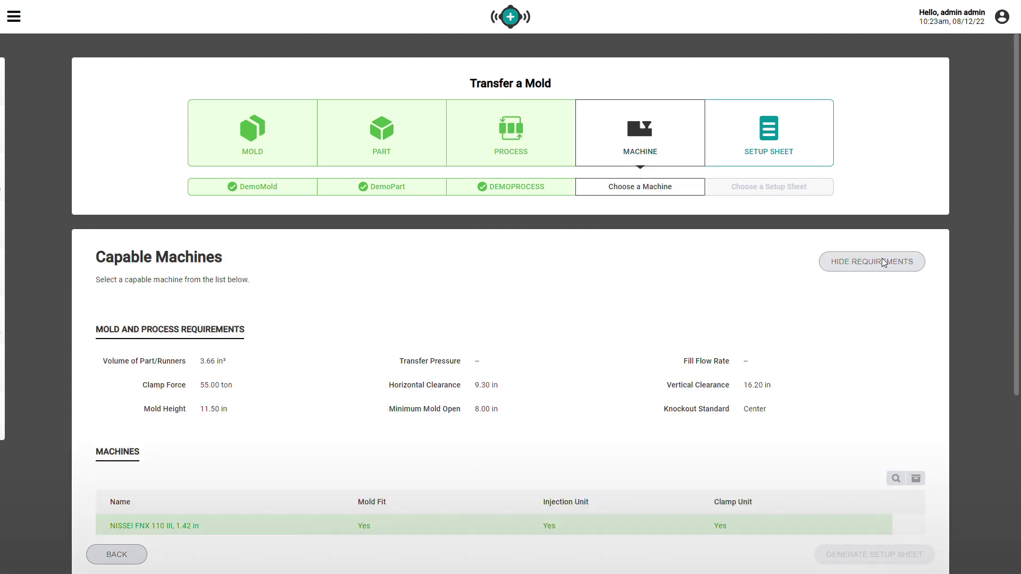
pyautogui.scroll(-2, 1005, 319)
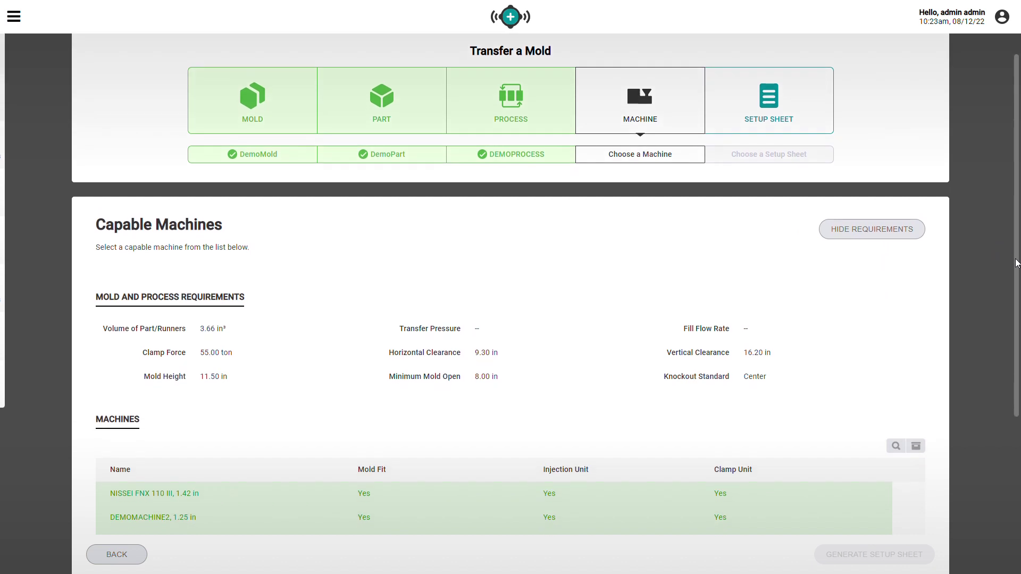
pyautogui.scroll(-2, 1003, 359)
pyautogui.scroll(-2, 1001, 383)
pyautogui.scroll(-1, 997, 414)
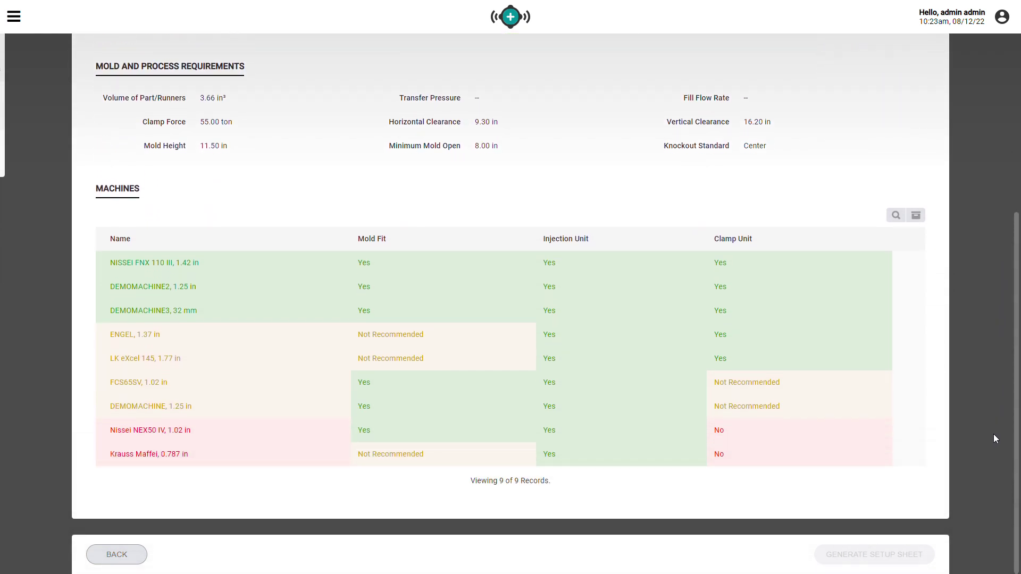
# Check NISSEI FNX 110 III fit, generate its setup sheet, and return to the dashboard
pyautogui.click(909, 267)
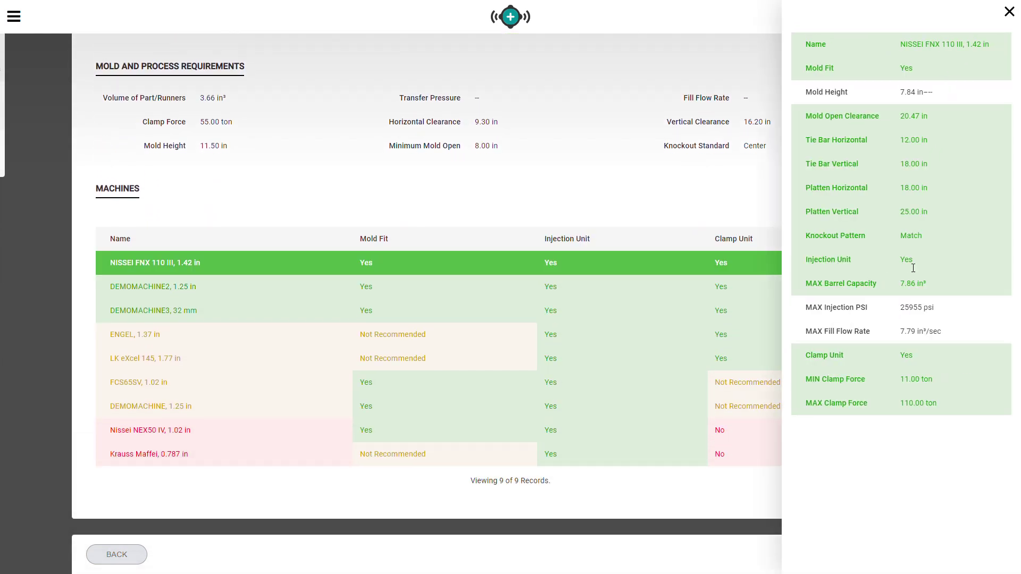
pyautogui.click(640, 266)
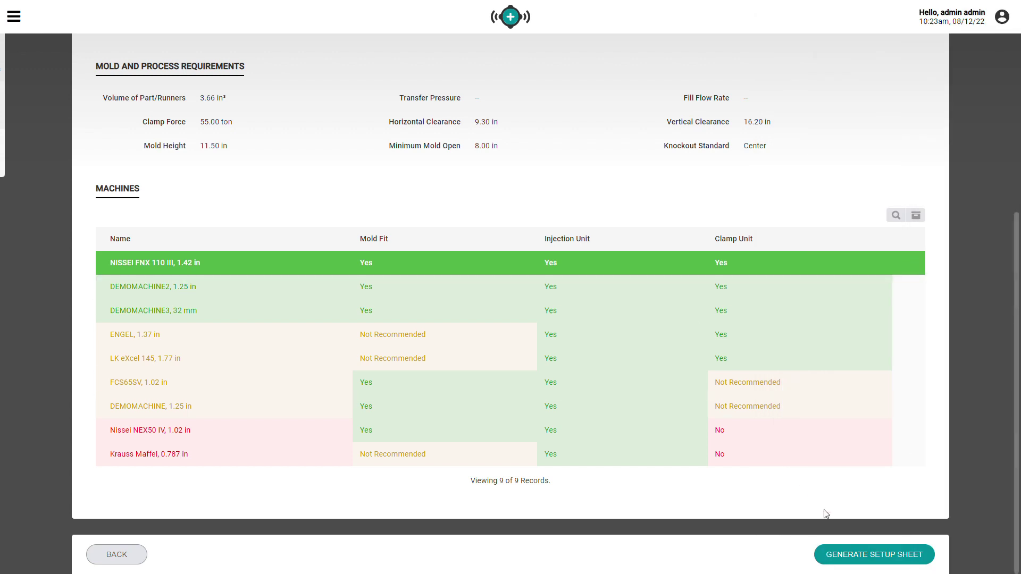
pyautogui.click(847, 556)
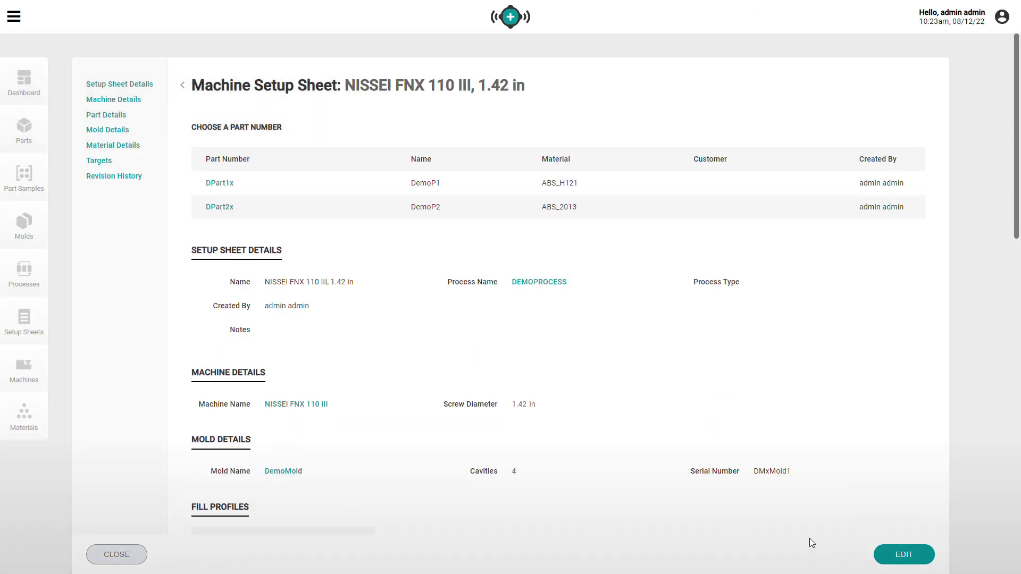
pyautogui.click(26, 77)
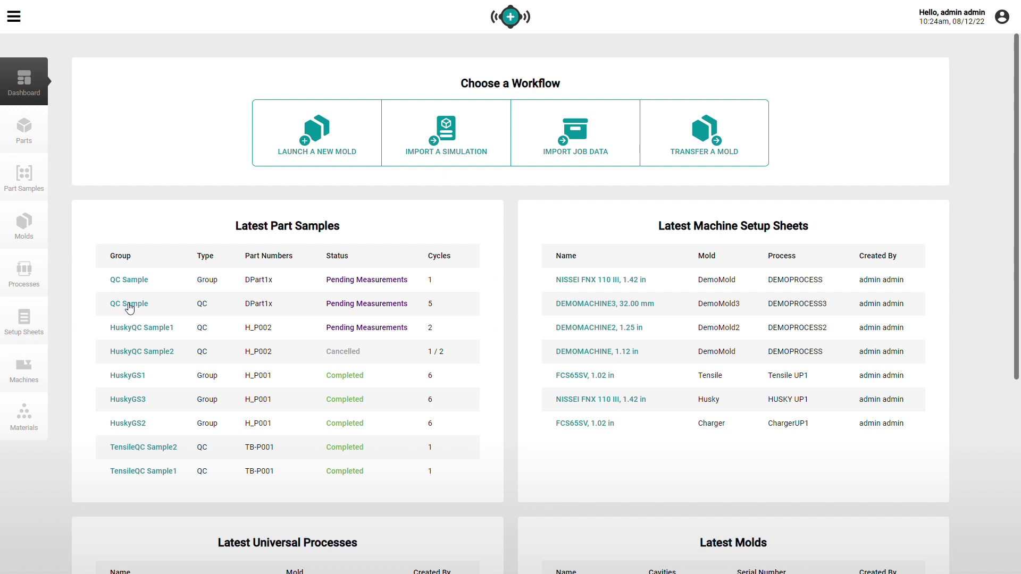
# Open the QC Sample part sample, then edit and save its measurement table
pyautogui.click(129, 304)
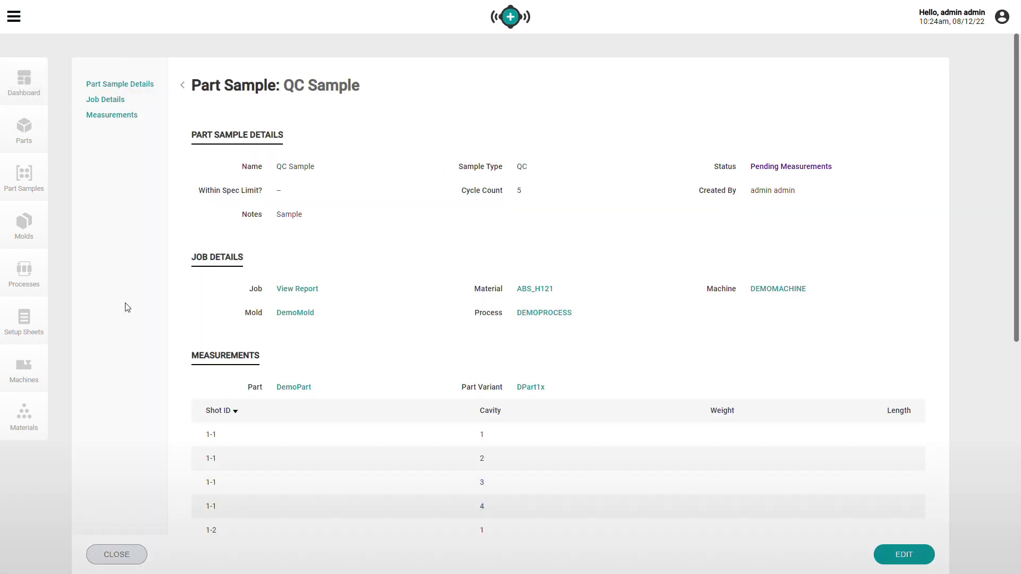
pyautogui.scroll(-4, 125, 307)
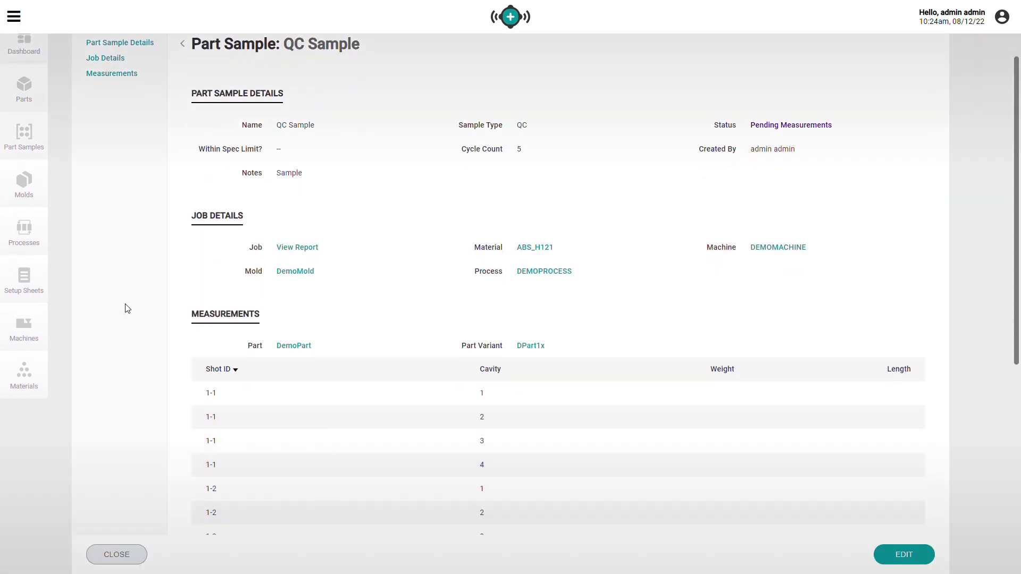
pyautogui.scroll(-1, 125, 307)
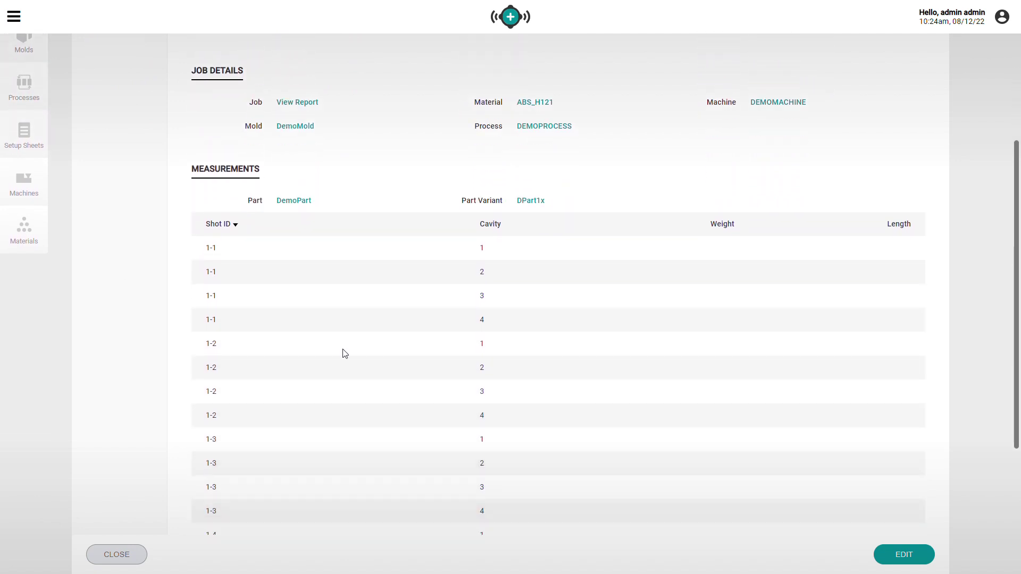
pyautogui.click(897, 554)
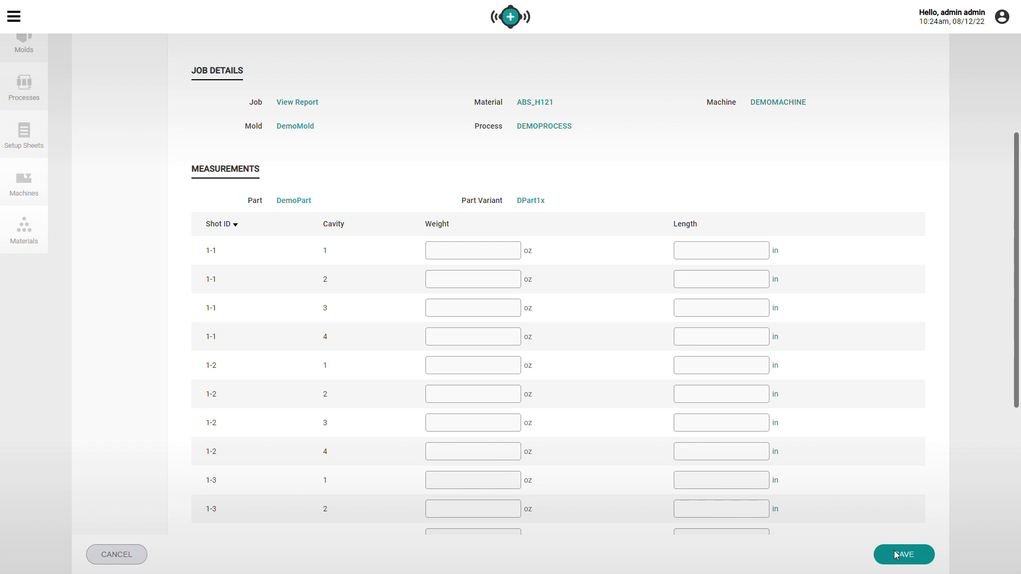
pyautogui.click(897, 555)
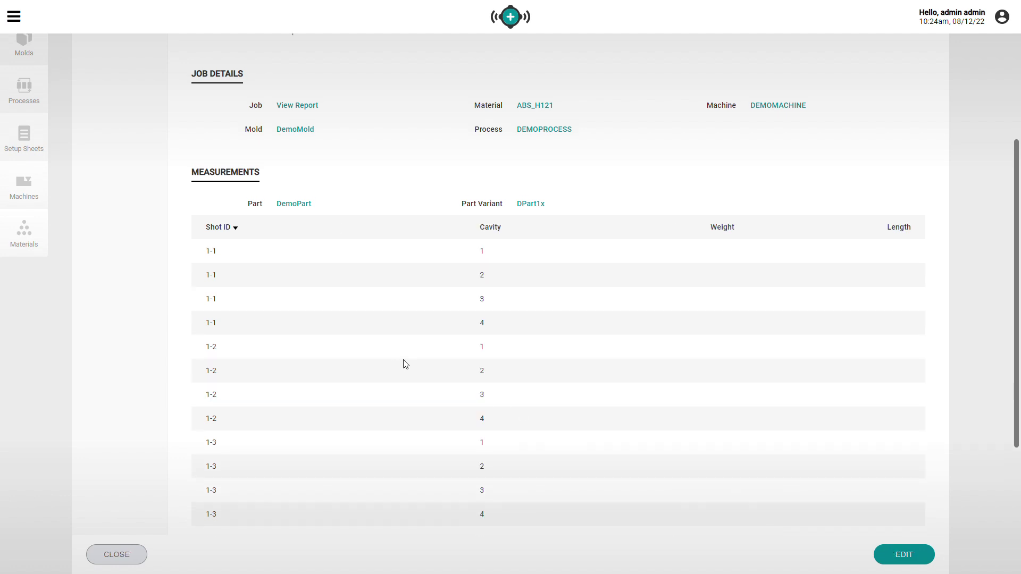
pyautogui.scroll(3, 403, 364)
pyautogui.scroll(2, 403, 353)
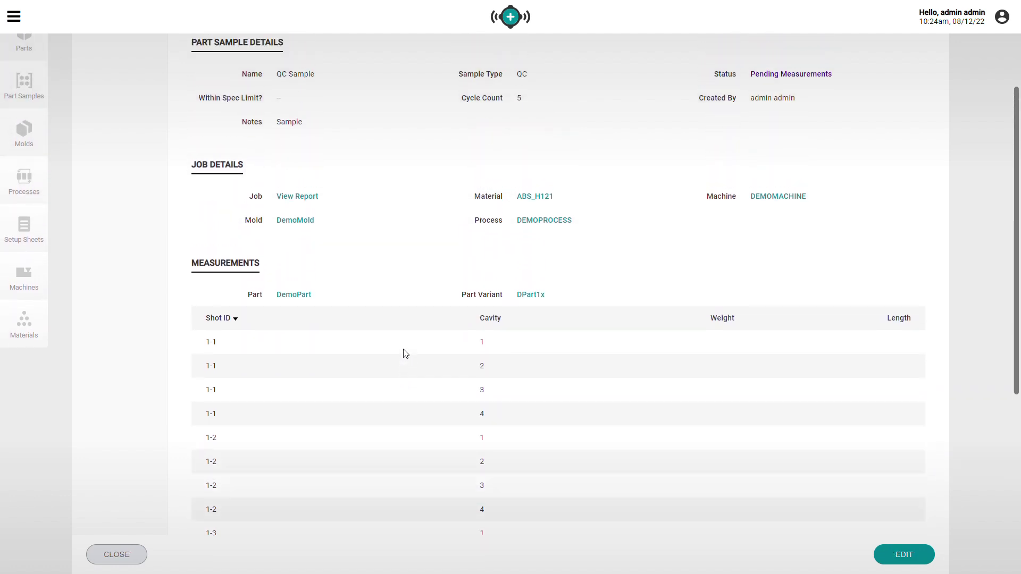
pyautogui.scroll(2, 403, 353)
pyautogui.scroll(1, 403, 354)
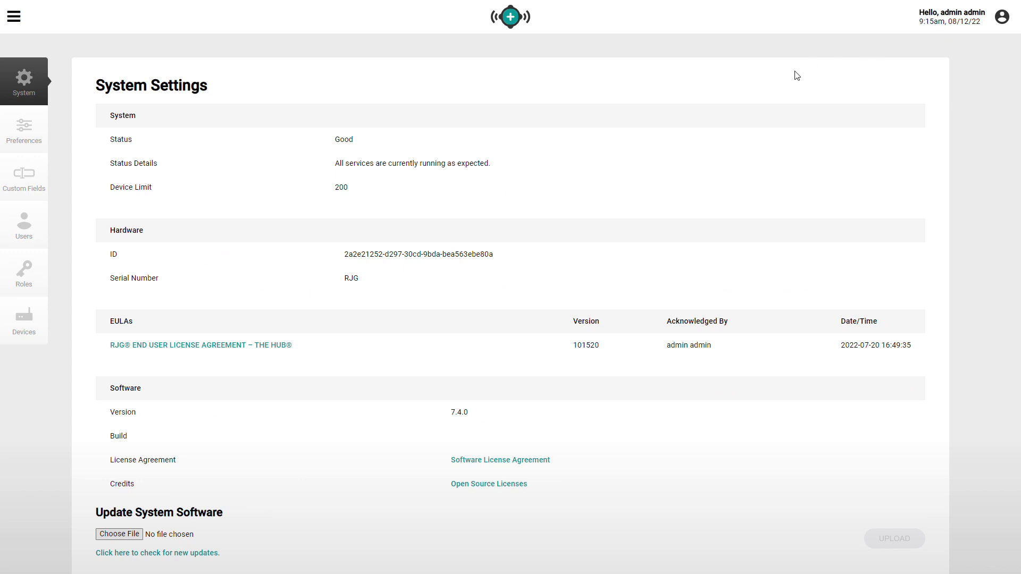
# Review the Preferences, Users and Roles pages, ending on the 16-record Devices list
pyautogui.click(14, 126)
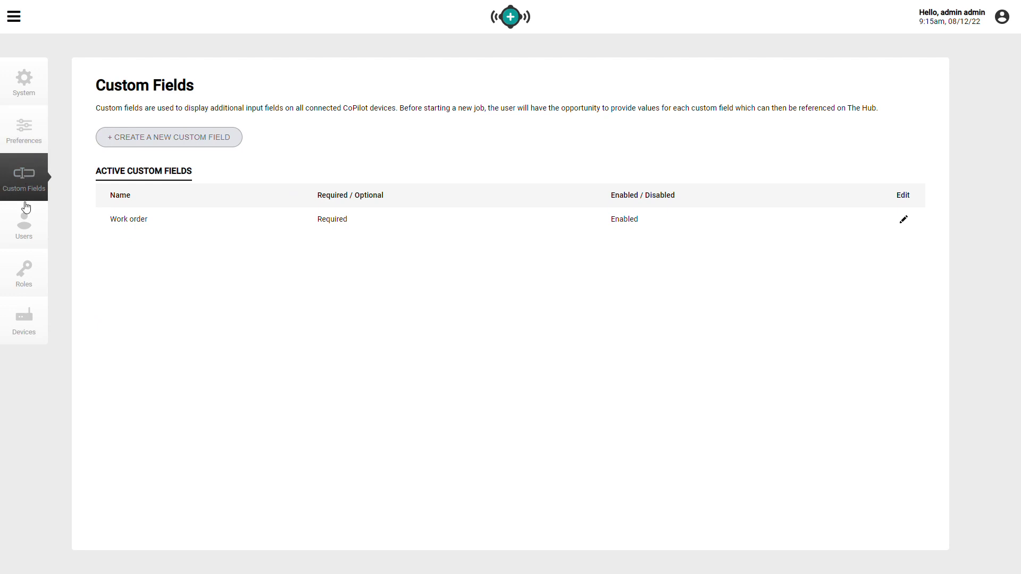
pyautogui.click(22, 220)
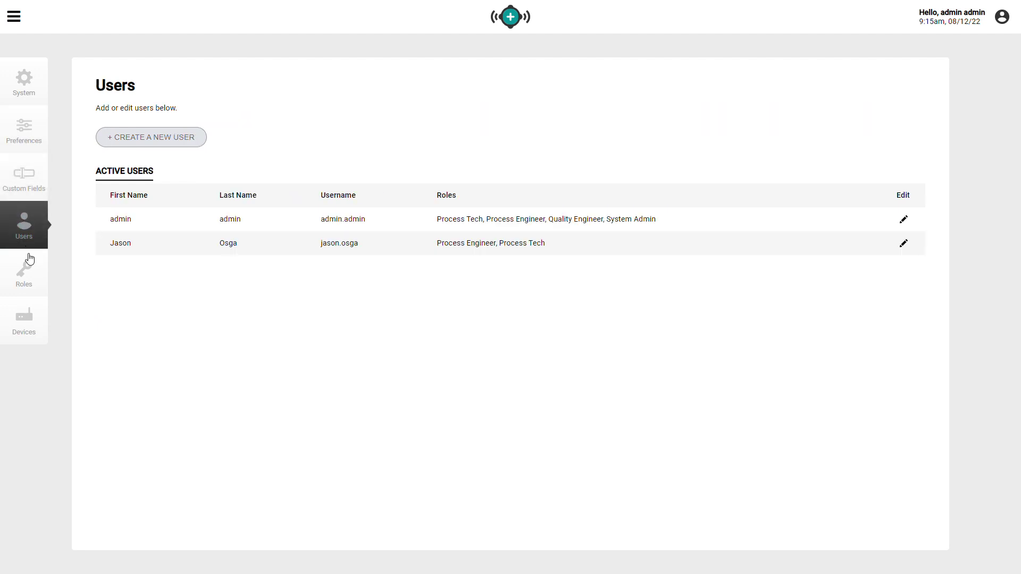
pyautogui.click(28, 276)
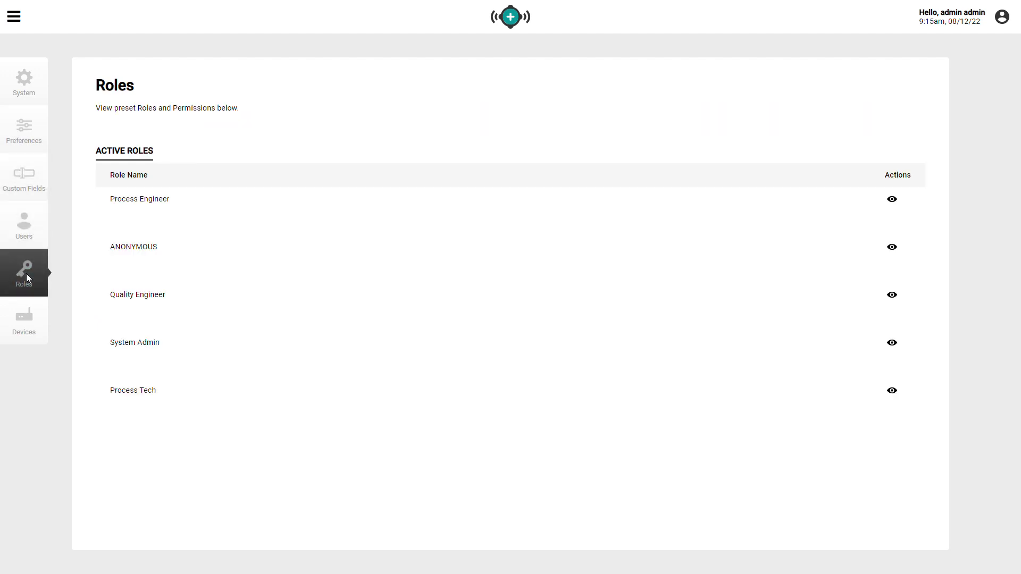
pyautogui.click(24, 323)
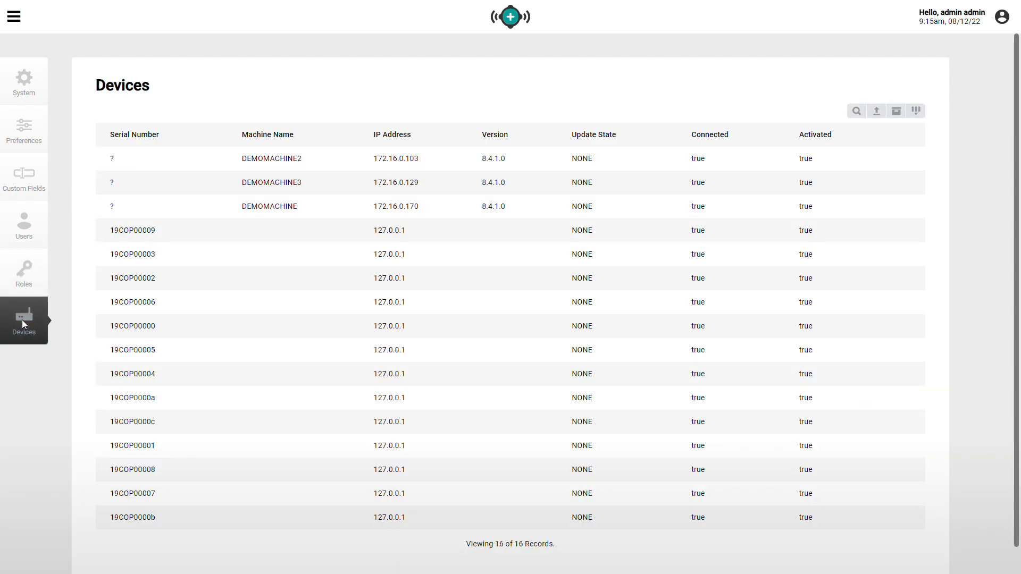